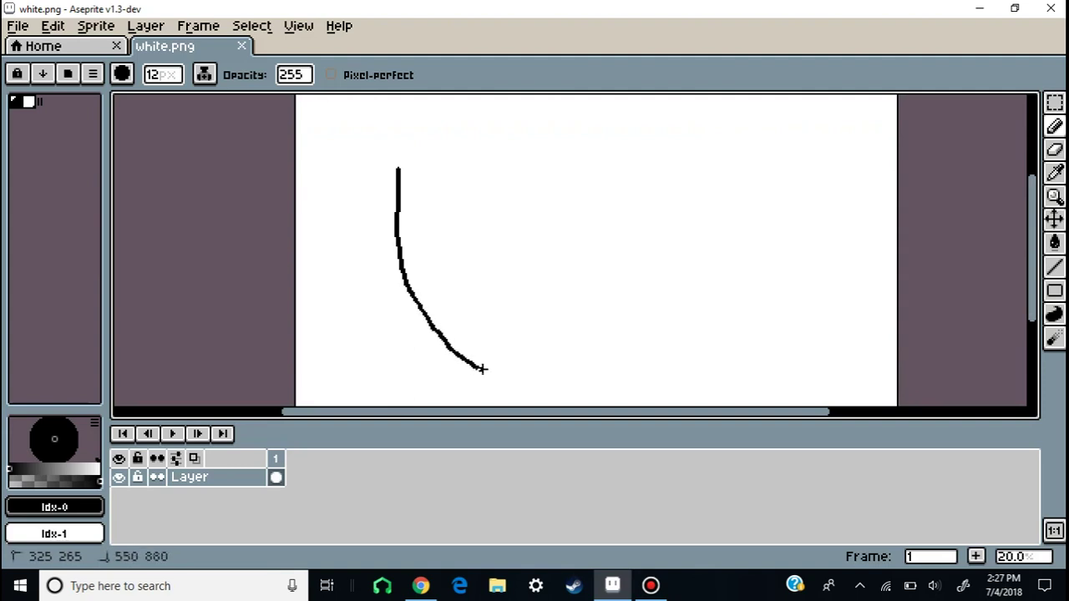
# Draw the curved jaw line and the ear of the head in black with the 12 px pencil.
pyautogui.moveTo(538, 378); pyautogui.dragTo(545, 376)
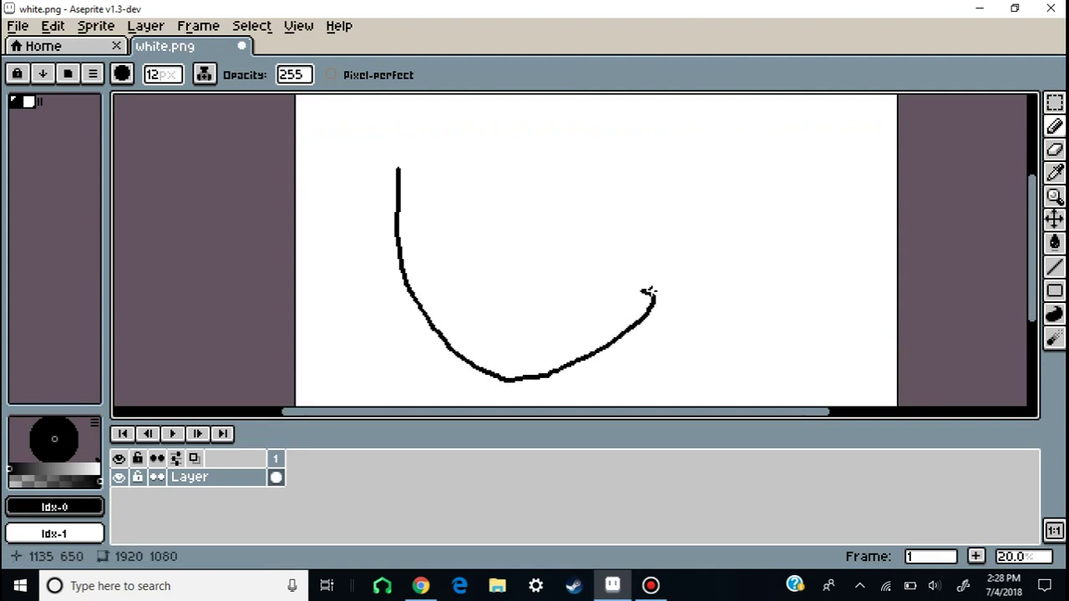
pyautogui.moveTo(673, 192)
pyautogui.mouseDown()
pyautogui.moveTo(699, 183)
pyautogui.moveTo(720, 227)
pyautogui.moveTo(706, 259)
pyautogui.mouseUp()
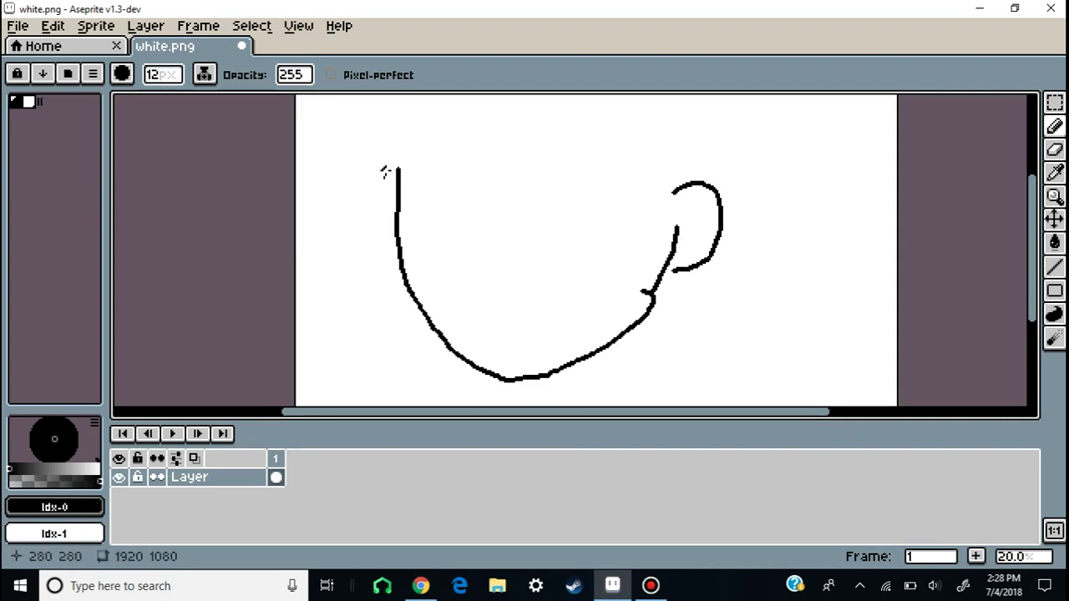
pyautogui.moveTo(432, 119); pyautogui.dragTo(516, 95)
pyautogui.scroll(-1, 517, 223)
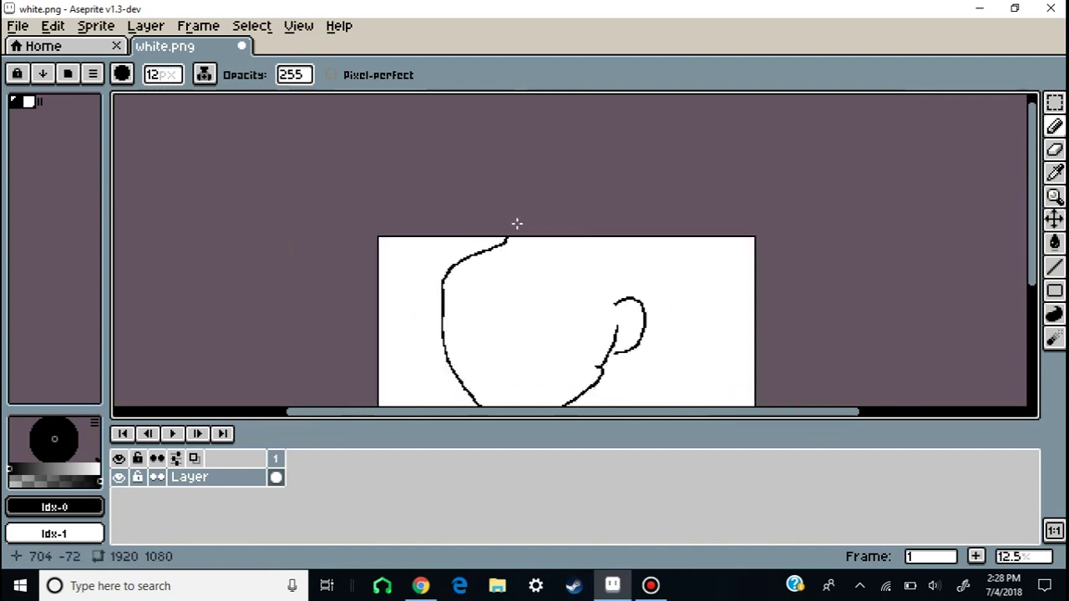
pyautogui.hotkey('ctrl', 'z')
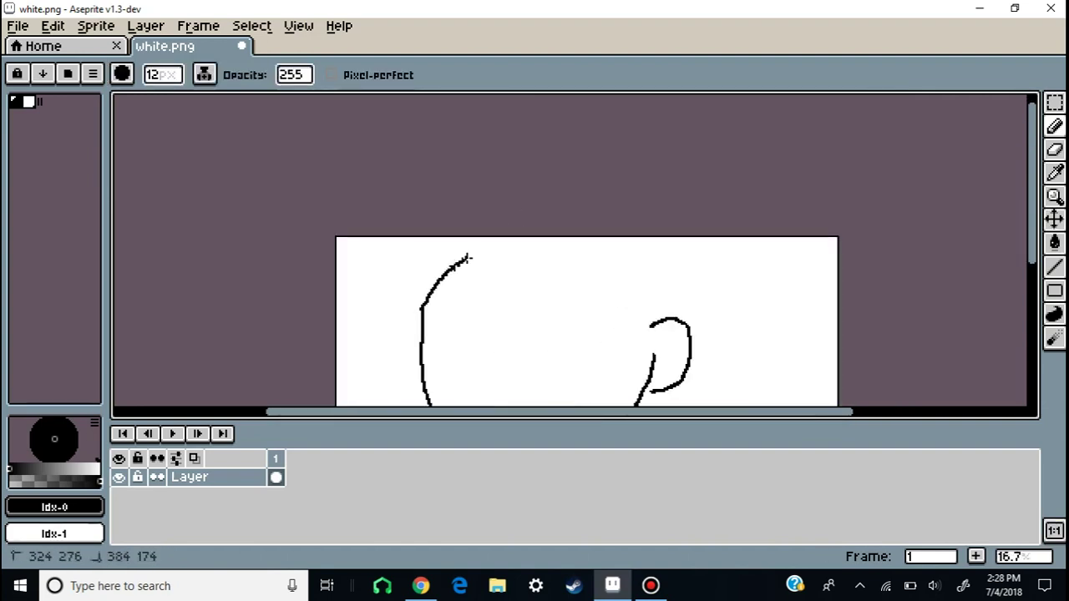
# Draw the top of the skull down to the ear, and both neck lines down to the canvas's lower edge.
pyautogui.moveTo(664, 304); pyautogui.dragTo(668, 319)
pyautogui.scroll(-1, 786, 286)
pyautogui.scroll(1, 785, 289)
pyautogui.moveTo(1034, 241); pyautogui.dragTo(1041, 320)
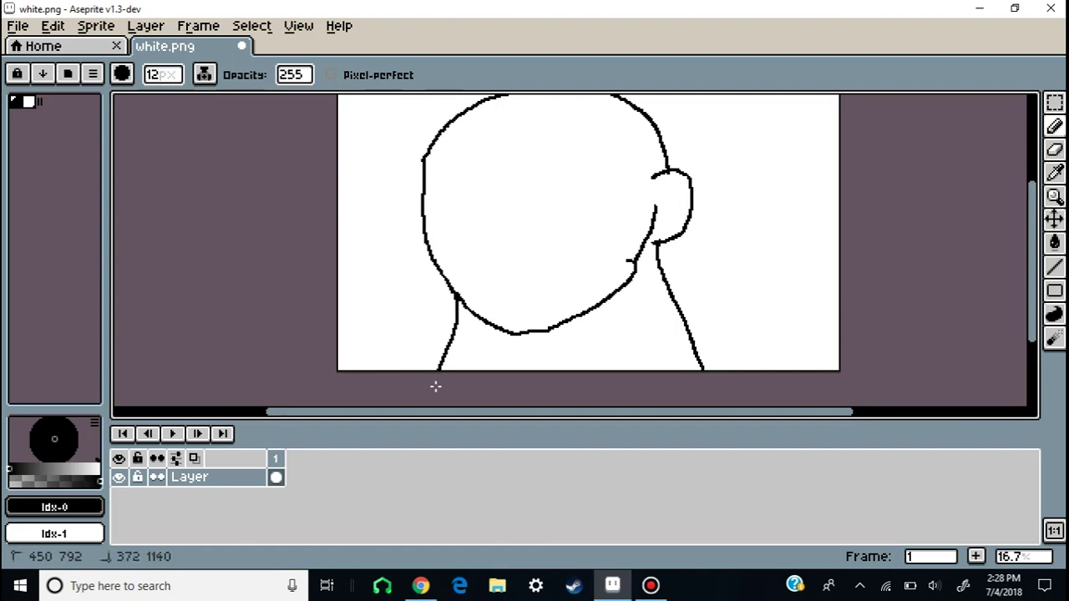
# Draw the nose with small scratch marks on its side, checking the Kaoru Hanayama reference image in Chrome.
pyautogui.scroll(2, 548, 192)
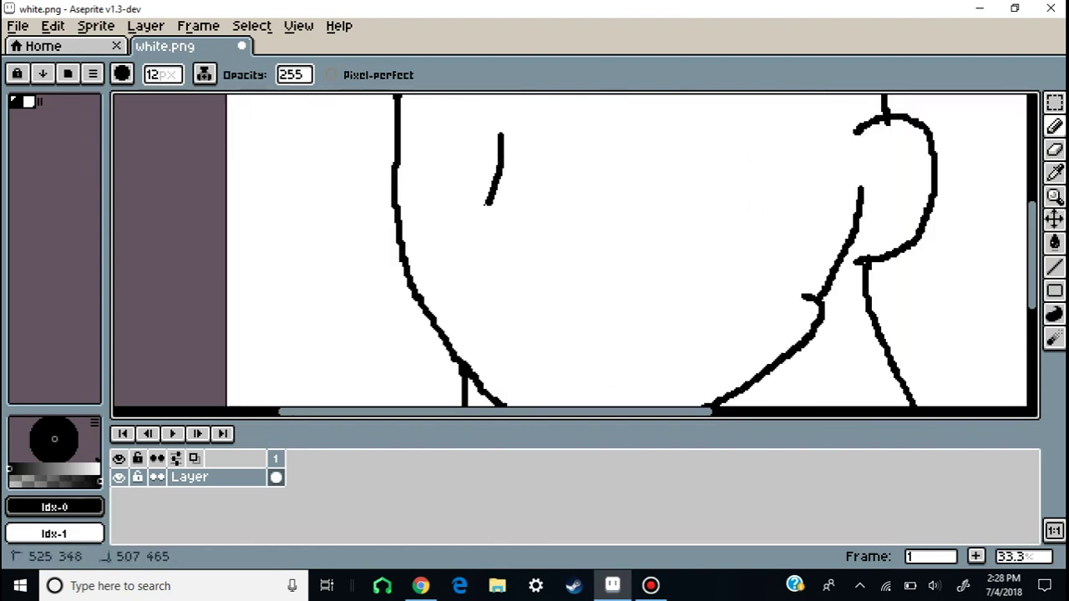
pyautogui.hotkey('alt', 'Tab')
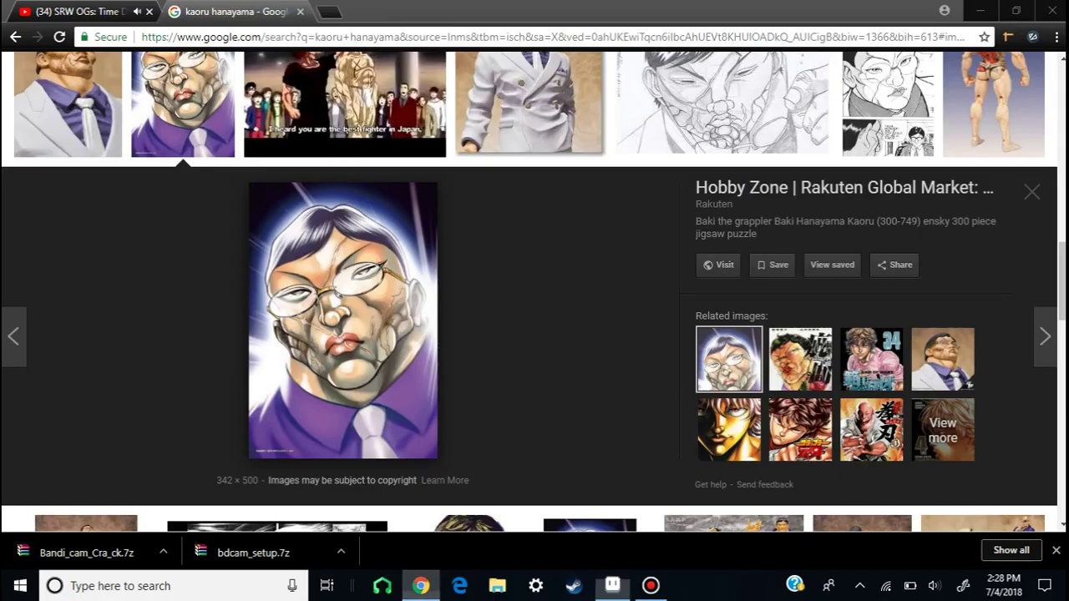
pyautogui.hotkey('alt', 'Tab')
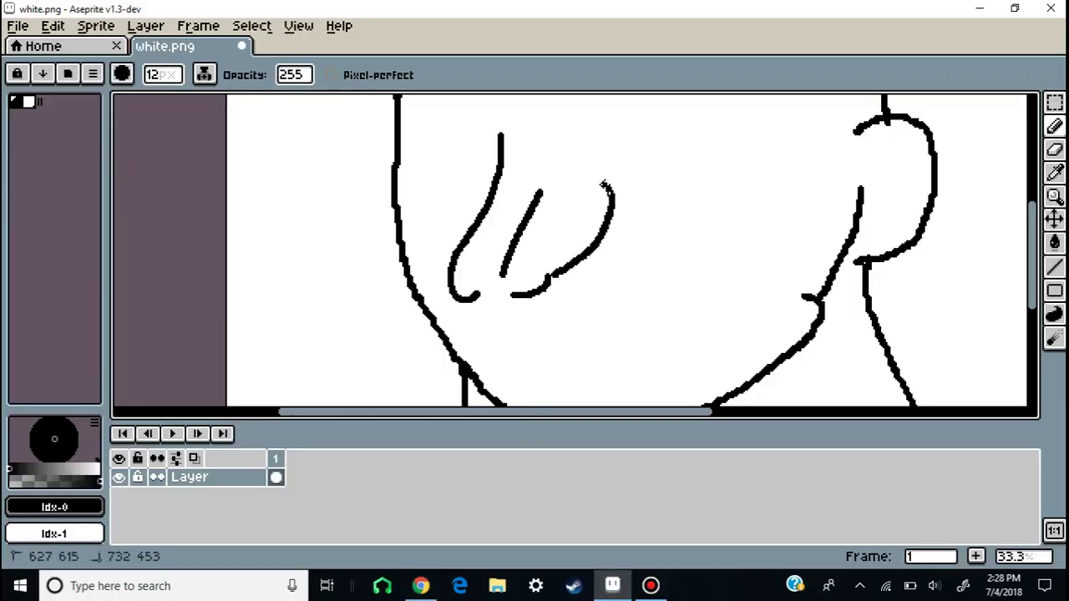
pyautogui.moveTo(498, 222); pyautogui.dragTo(510, 215)
# Draw the scarred cheek patch beside the jaw below the ear, with short shading lines inside it.
pyautogui.moveTo(740, 334); pyautogui.dragTo(782, 214)
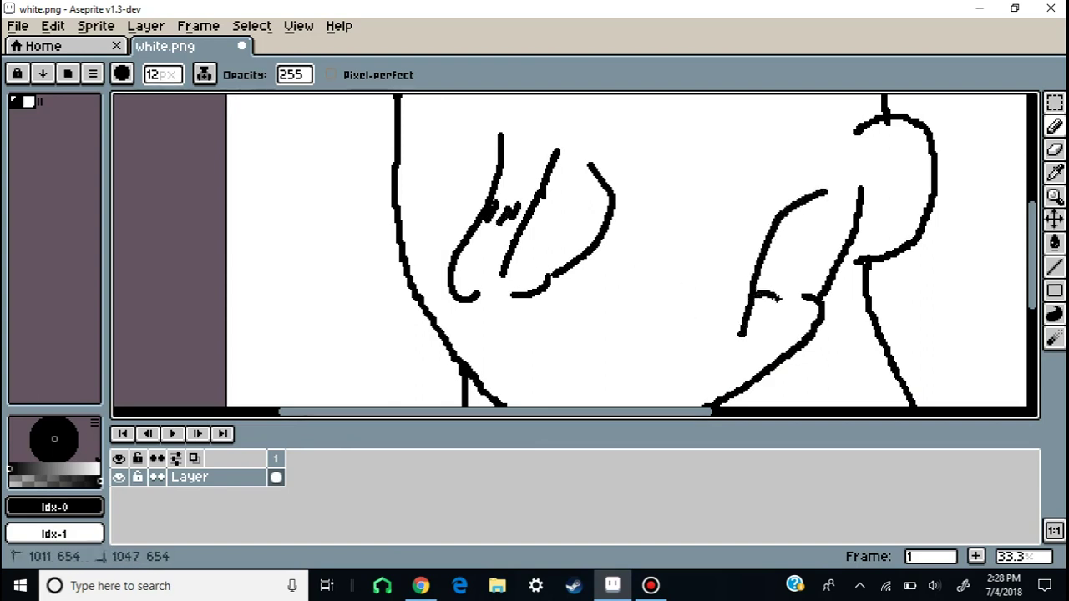
pyautogui.moveTo(799, 224)
pyautogui.mouseDown()
pyautogui.moveTo(791, 269)
pyautogui.moveTo(806, 268)
pyautogui.mouseUp()
pyautogui.moveTo(828, 237); pyautogui.dragTo(819, 261)
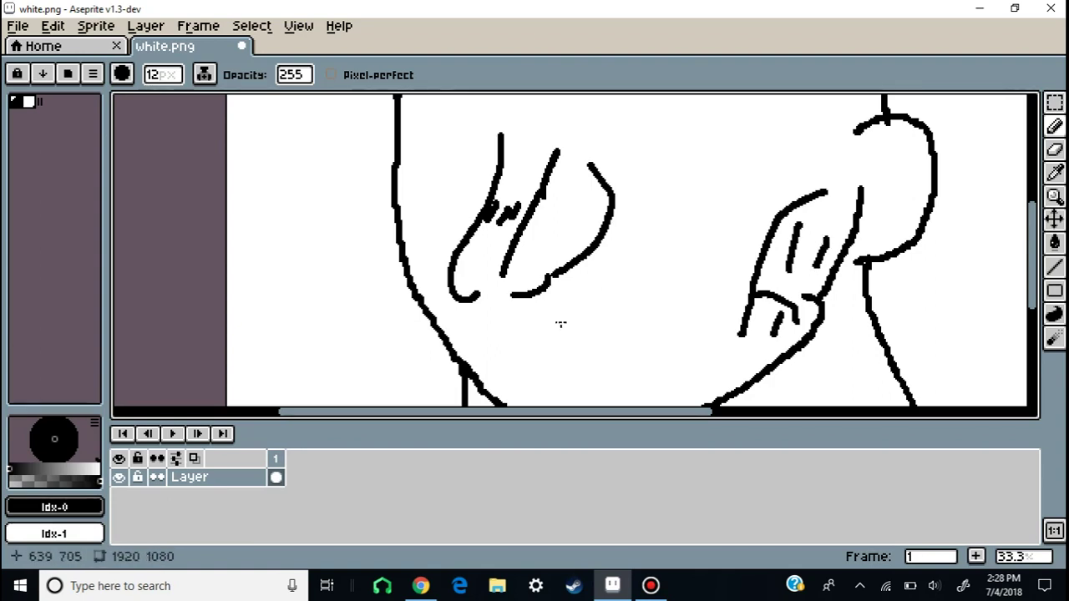
# Draw the downturned lips under the nose and a short crease line below the lower lip.
pyautogui.moveTo(473, 338); pyautogui.dragTo(502, 318)
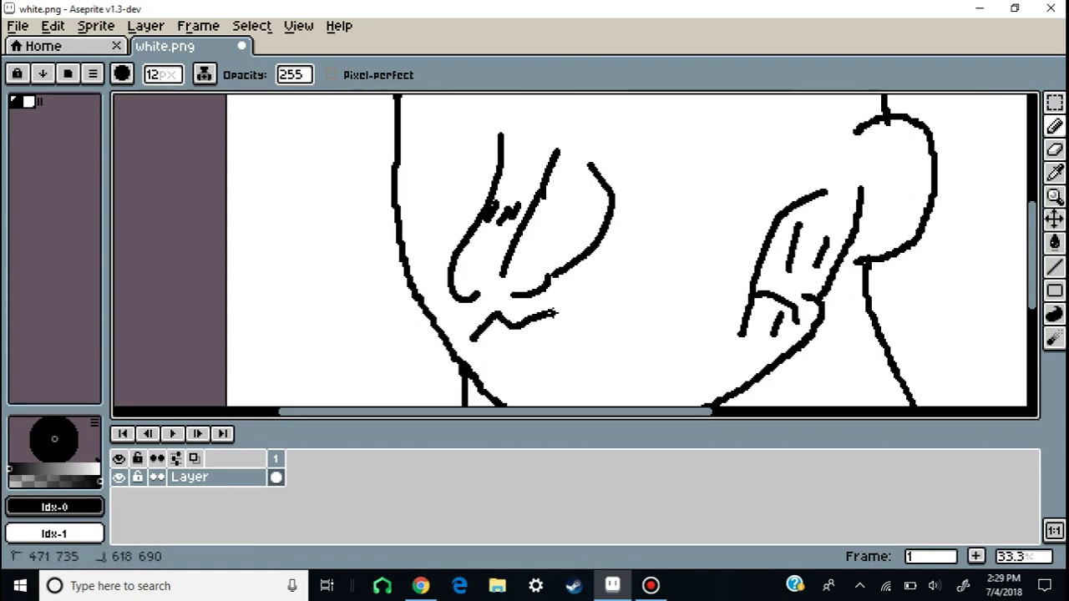
pyautogui.moveTo(630, 351)
pyautogui.mouseDown()
pyautogui.moveTo(665, 382)
pyautogui.moveTo(555, 345)
pyautogui.moveTo(472, 347)
pyautogui.moveTo(577, 395)
pyautogui.moveTo(514, 368)
pyautogui.mouseUp()
pyautogui.scroll(-2, 564, 366)
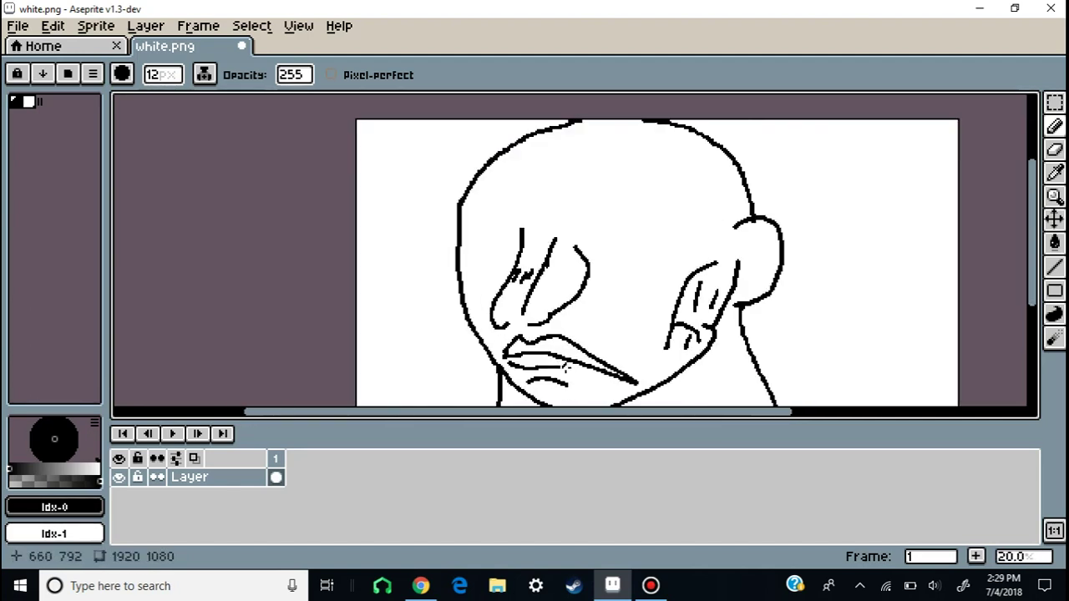
# Check the reference portrait in Chrome and draw both lenses of the glasses, their bridge and the eyebrows above them.
pyautogui.click(420, 585)
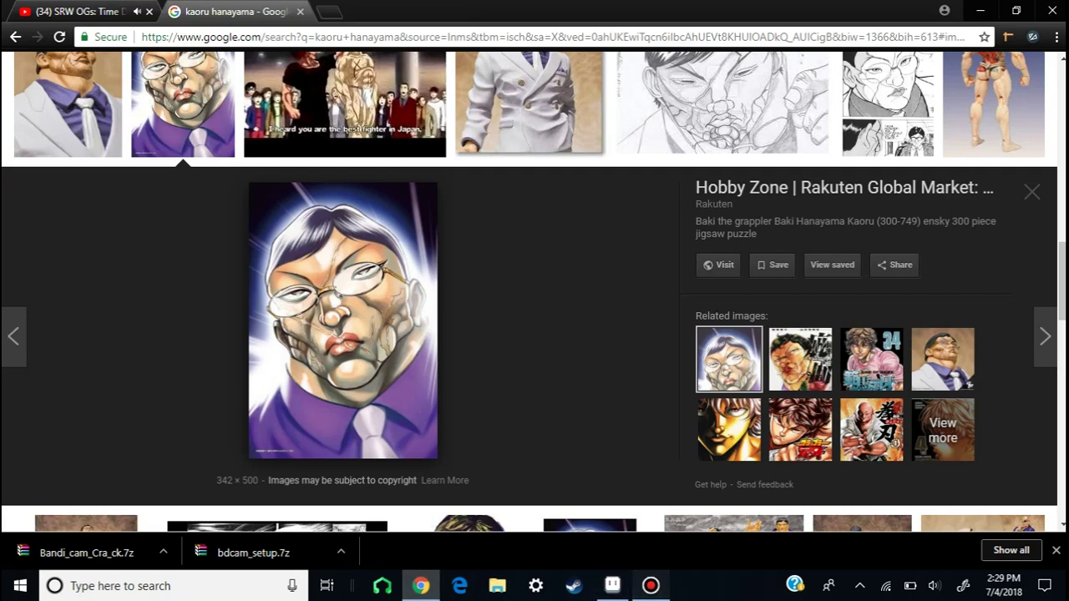
pyautogui.click(650, 585)
pyautogui.click(737, 74)
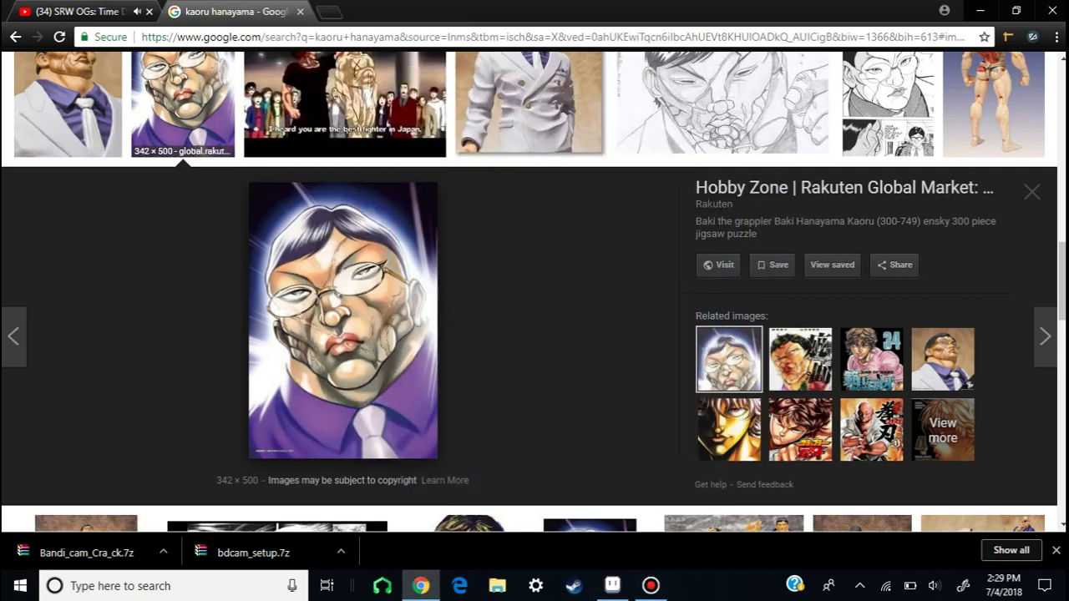
pyautogui.click(612, 585)
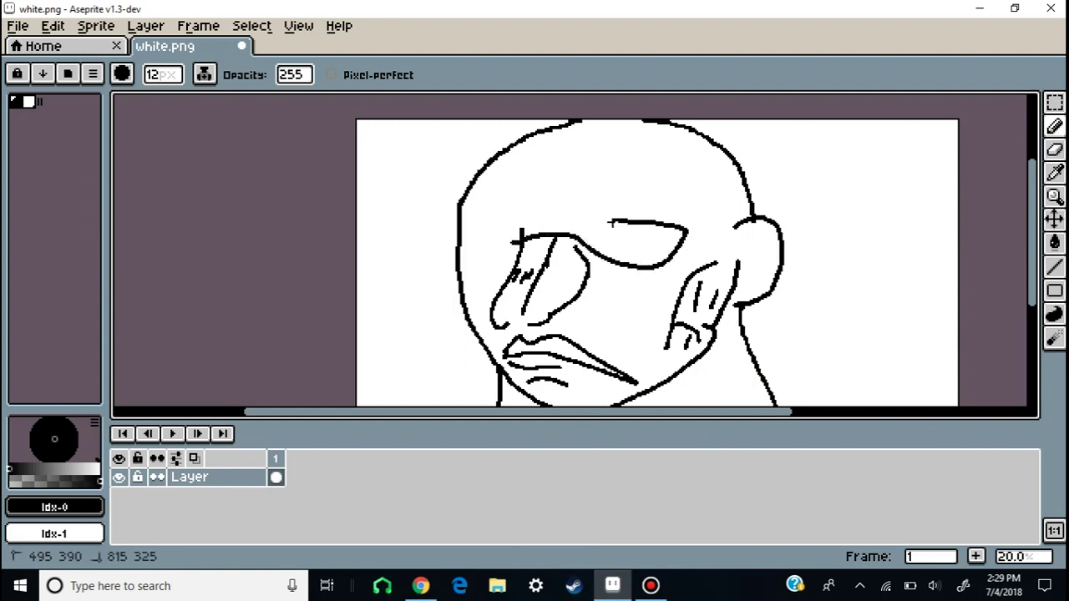
pyautogui.moveTo(512, 222); pyautogui.dragTo(477, 215)
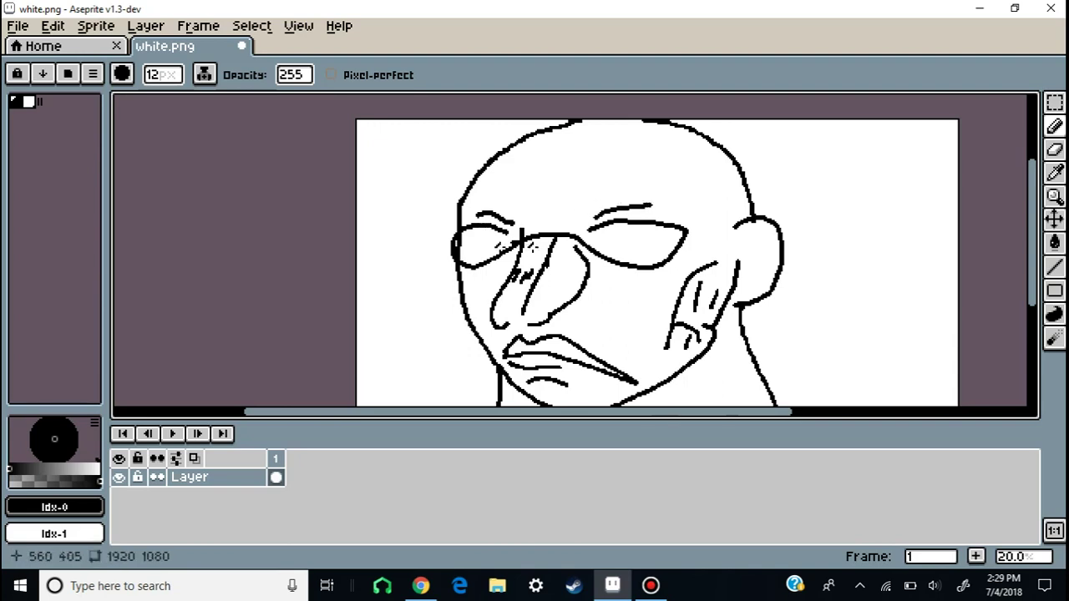
# Draw narrow, half-closed eyes with dark pupils inside both lenses of the glasses.
pyautogui.scroll(5, 530, 244)
pyautogui.moveTo(401, 239)
pyautogui.mouseDown()
pyautogui.moveTo(706, 206)
pyautogui.moveTo(699, 229)
pyautogui.moveTo(558, 303)
pyautogui.moveTo(398, 262)
pyautogui.mouseUp()
pyautogui.moveTo(490, 254)
pyautogui.mouseDown()
pyautogui.moveTo(562, 256)
pyautogui.moveTo(748, 212)
pyautogui.moveTo(941, 191)
pyautogui.moveTo(867, 239)
pyautogui.moveTo(796, 234)
pyautogui.moveTo(798, 218)
pyautogui.moveTo(865, 207)
pyautogui.mouseUp()
pyautogui.scroll(-4, 573, 251)
pyautogui.scroll(2, 806, 238)
pyautogui.scroll(4, 806, 240)
pyautogui.scroll(-5, 910, 200)
pyautogui.scroll(1, 894, 206)
pyautogui.scroll(-5, 859, 215)
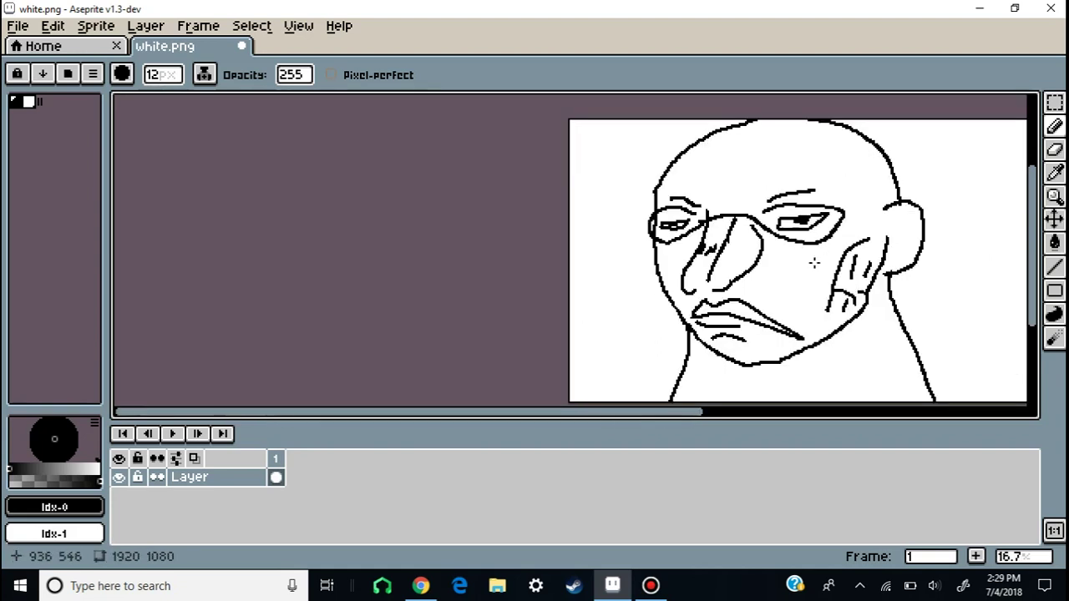
pyautogui.scroll(2, 759, 299)
pyautogui.scroll(1, 749, 295)
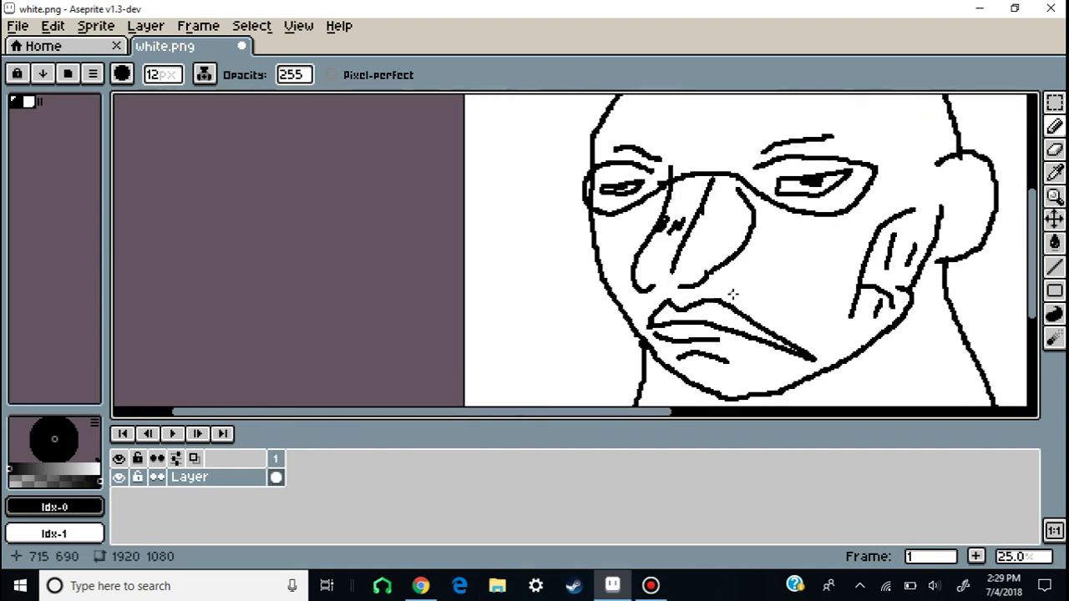
# Set the pencil size to 20 px and outline the parted hair with a jagged fringe, following the reference in Chrome.
pyautogui.click(420, 586)
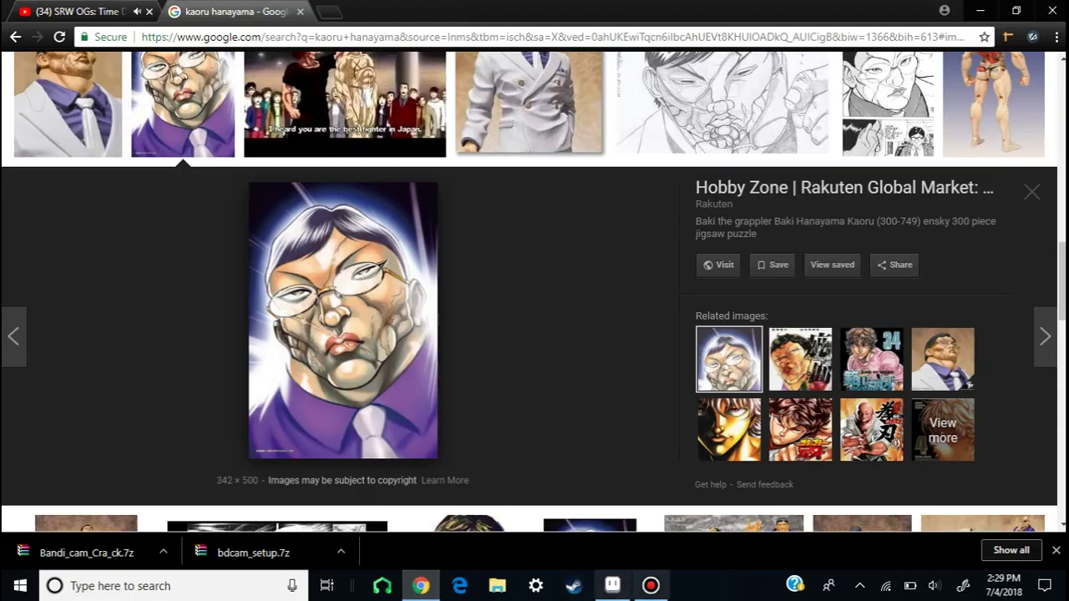
pyautogui.click(651, 585)
pyautogui.click(612, 585)
pyautogui.moveTo(1032, 304); pyautogui.dragTo(1034, 253)
pyautogui.click(161, 80)
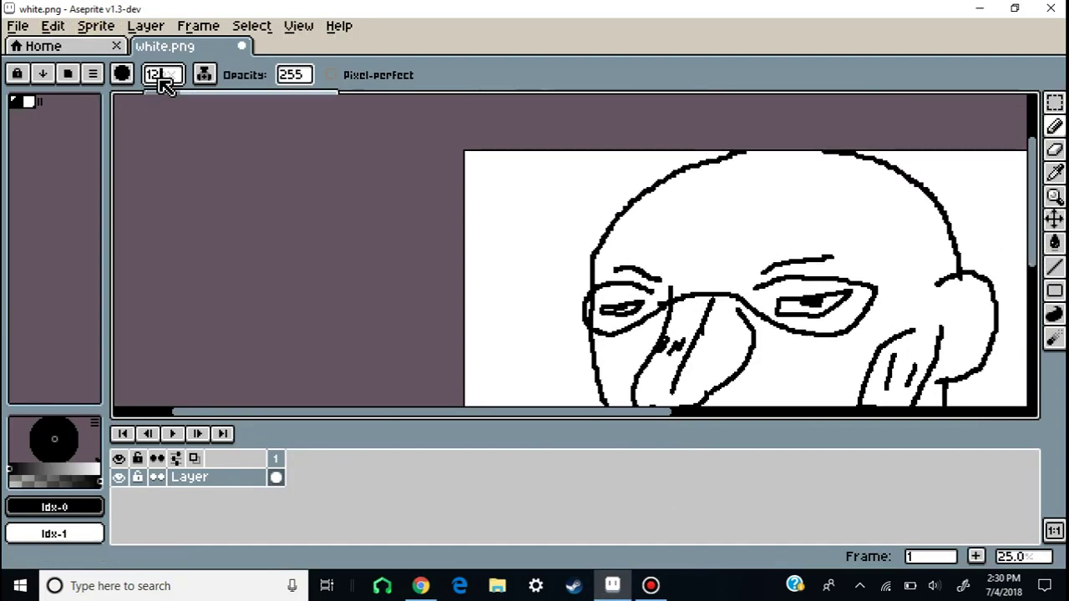
pyautogui.scroll(8, 163, 81)
pyautogui.press('Return')
pyautogui.moveTo(718, 180)
pyautogui.mouseDown()
pyautogui.moveTo(781, 235)
pyautogui.moveTo(834, 233)
pyautogui.moveTo(831, 208)
pyautogui.moveTo(881, 263)
pyautogui.moveTo(916, 252)
pyautogui.mouseUp()
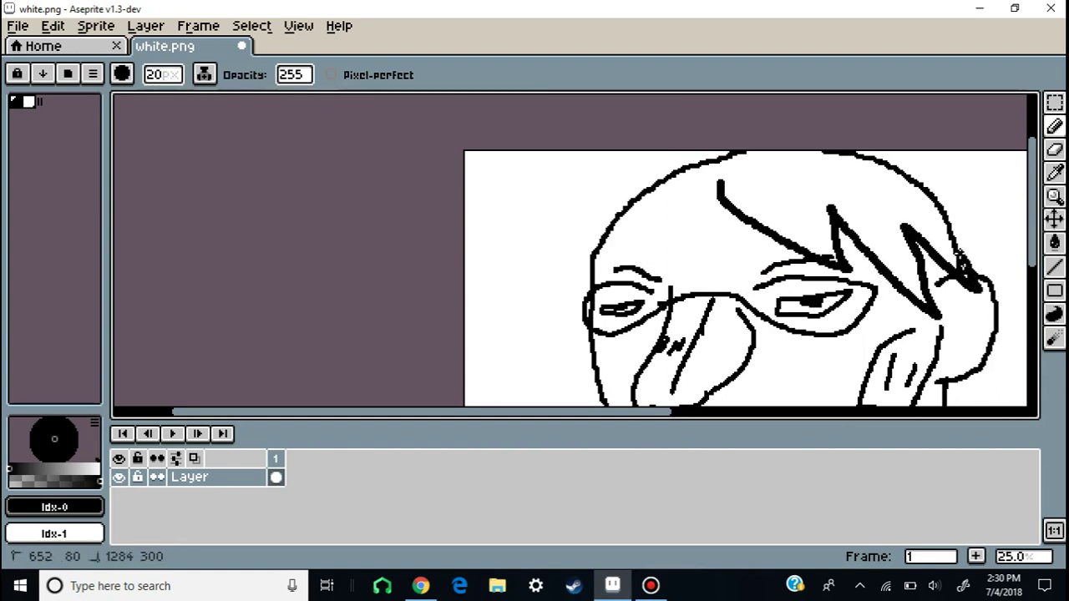
pyautogui.moveTo(718, 186)
pyautogui.mouseDown()
pyautogui.moveTo(624, 250)
pyautogui.moveTo(606, 209)
pyautogui.mouseUp()
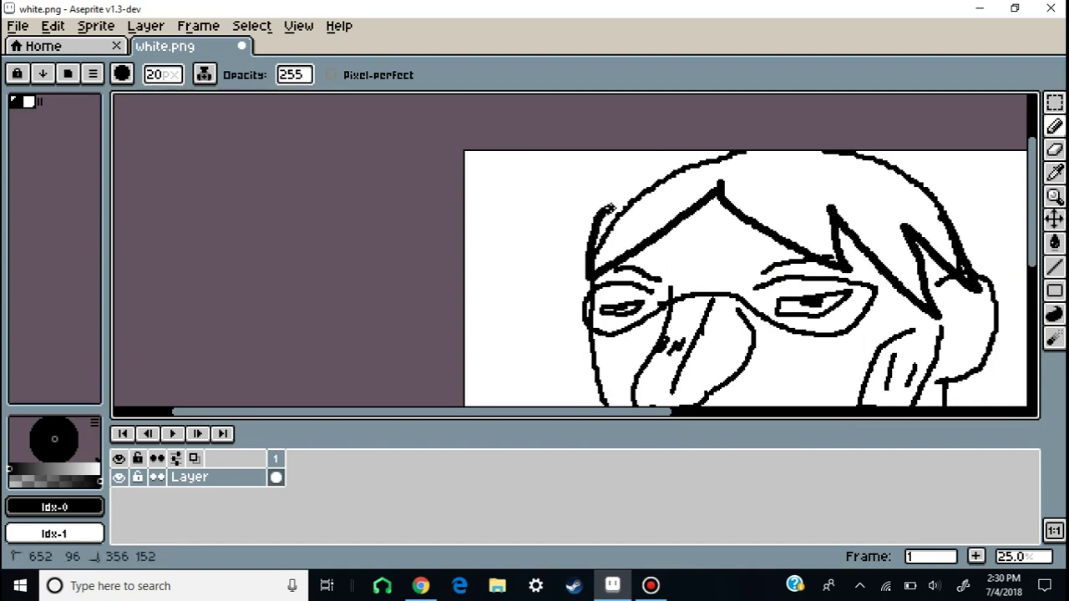
# Fill the outlined hair areas with black using the Paint Bucket tool.
pyautogui.click(1054, 242)
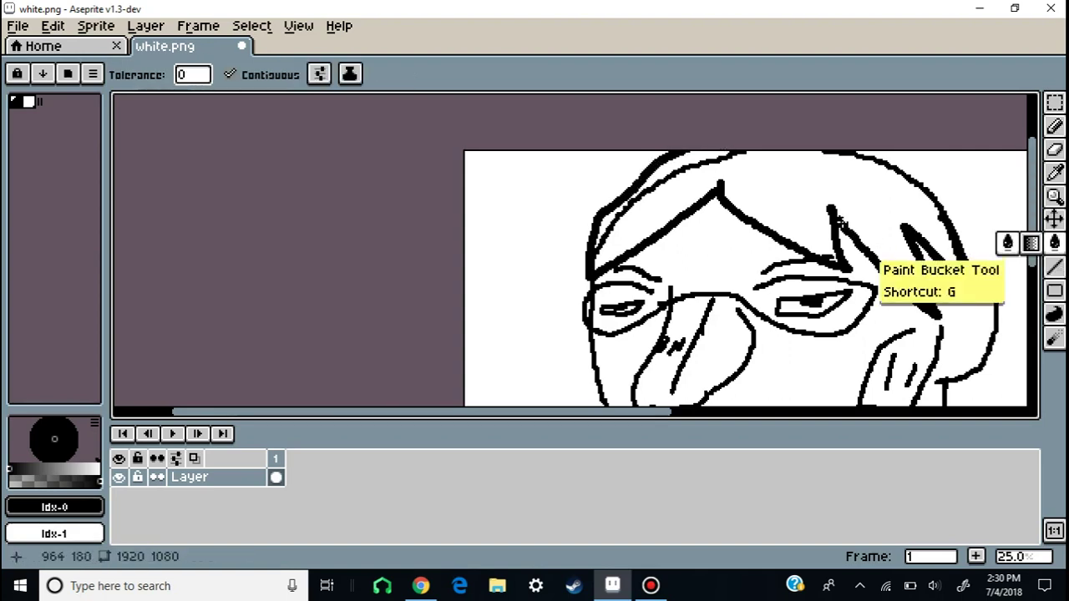
pyautogui.click(808, 199)
pyautogui.click(705, 160)
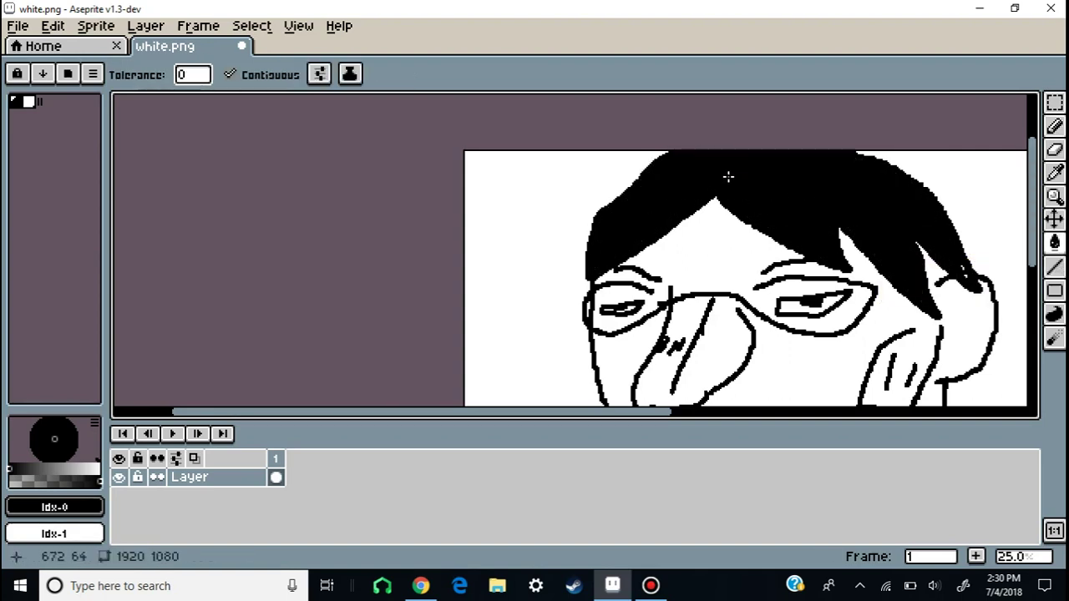
pyautogui.scroll(-2, 727, 176)
pyautogui.scroll(2, 741, 268)
pyautogui.scroll(-1, 742, 267)
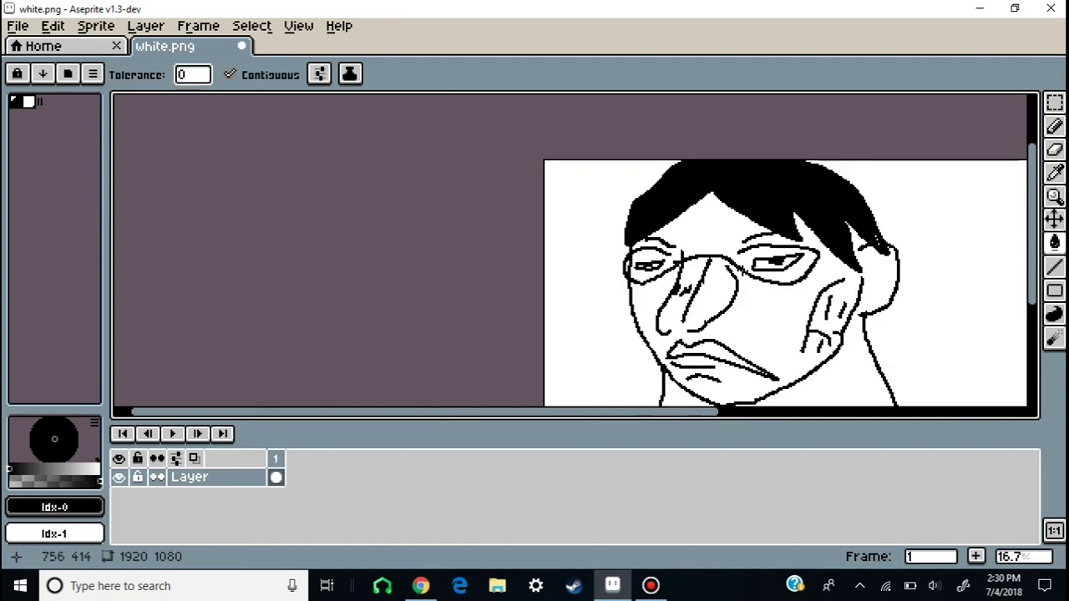
# Check the reference portrait in Chrome and return to the drawing with the 20 px Pencil tool.
pyautogui.click(420, 585)
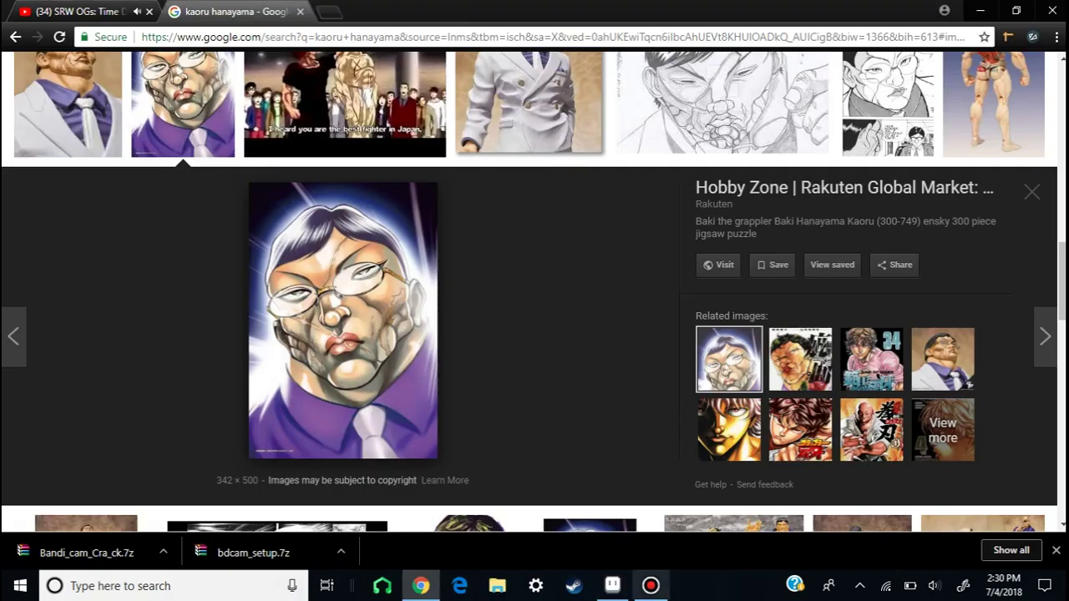
pyautogui.click(612, 585)
pyautogui.scroll(1, 788, 295)
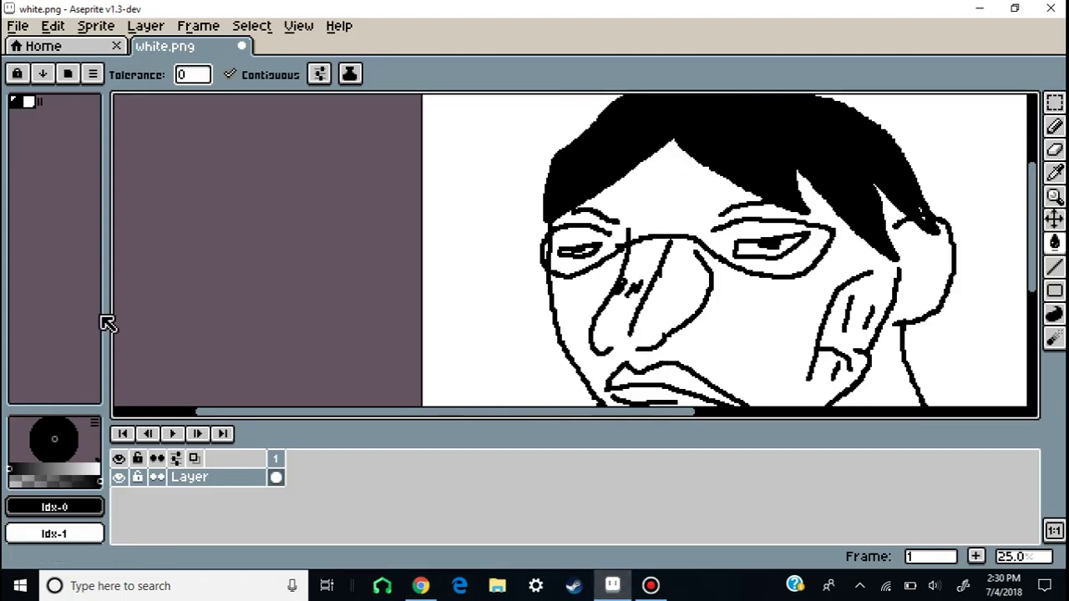
pyautogui.click(1054, 125)
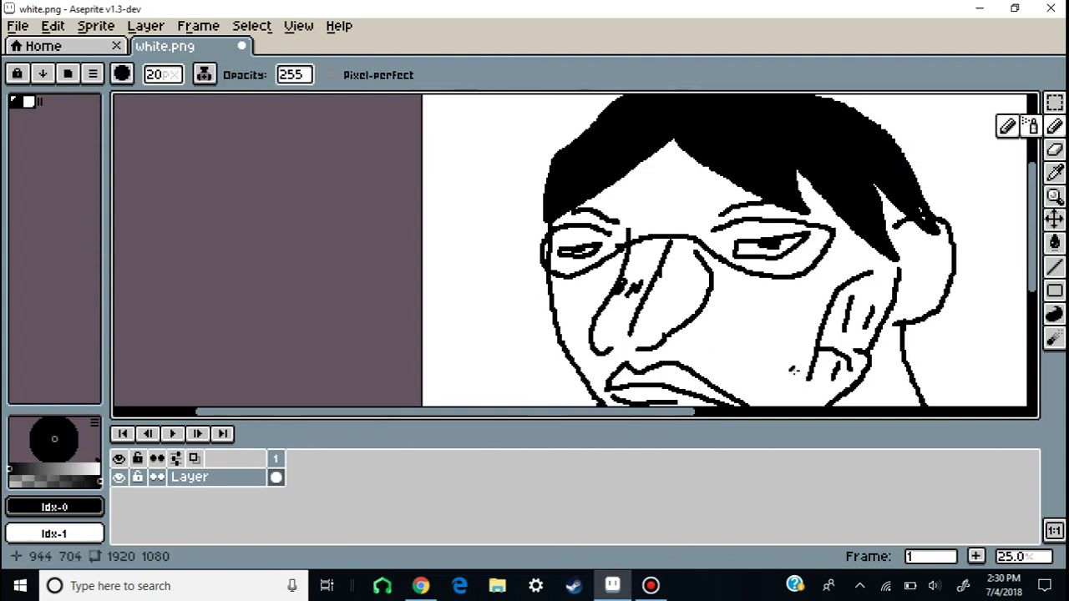
# Try to draw a diagonal scar from between the eyebrows across the nose and cheek to the jaw.
pyautogui.scroll(1, 909, 348)
pyautogui.moveTo(1032, 273); pyautogui.dragTo(1038, 292)
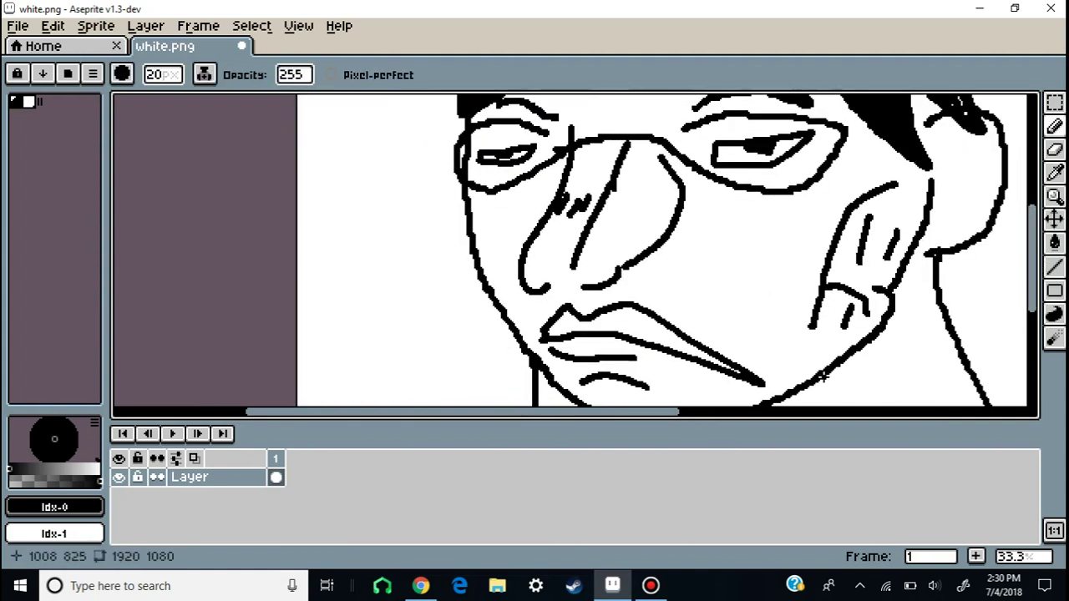
pyautogui.moveTo(565, 102)
pyautogui.mouseDown()
pyautogui.moveTo(635, 209)
pyautogui.moveTo(727, 294)
pyautogui.moveTo(835, 365)
pyautogui.mouseUp()
pyautogui.scroll(-3, 835, 365)
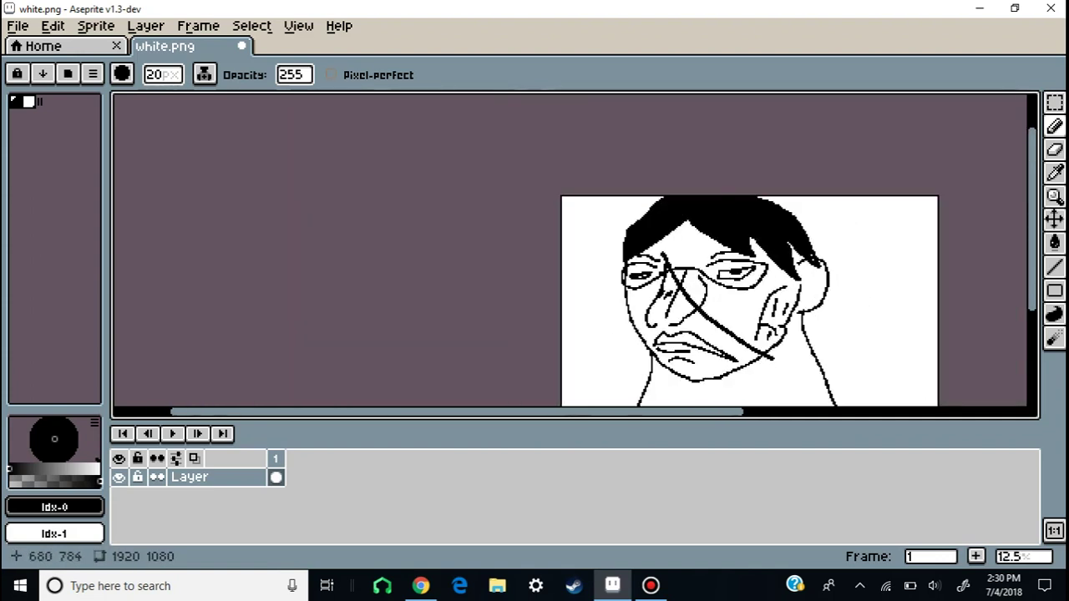
pyautogui.click(420, 585)
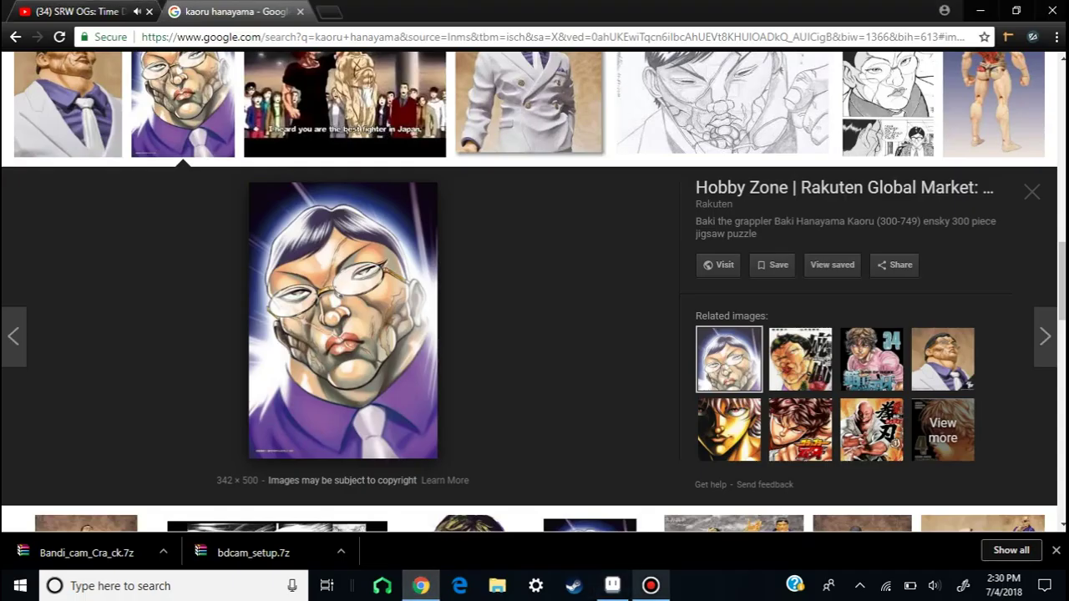
pyautogui.click(612, 585)
pyautogui.hotkey('ctrl', 'z')
# Draw a 20 px scar from the cheek beside the nose over the glasses' bridge to the hairline, adding a short stroke near its lower end.
pyautogui.scroll(2, 674, 266)
pyautogui.moveTo(606, 354); pyautogui.dragTo(616, 340)
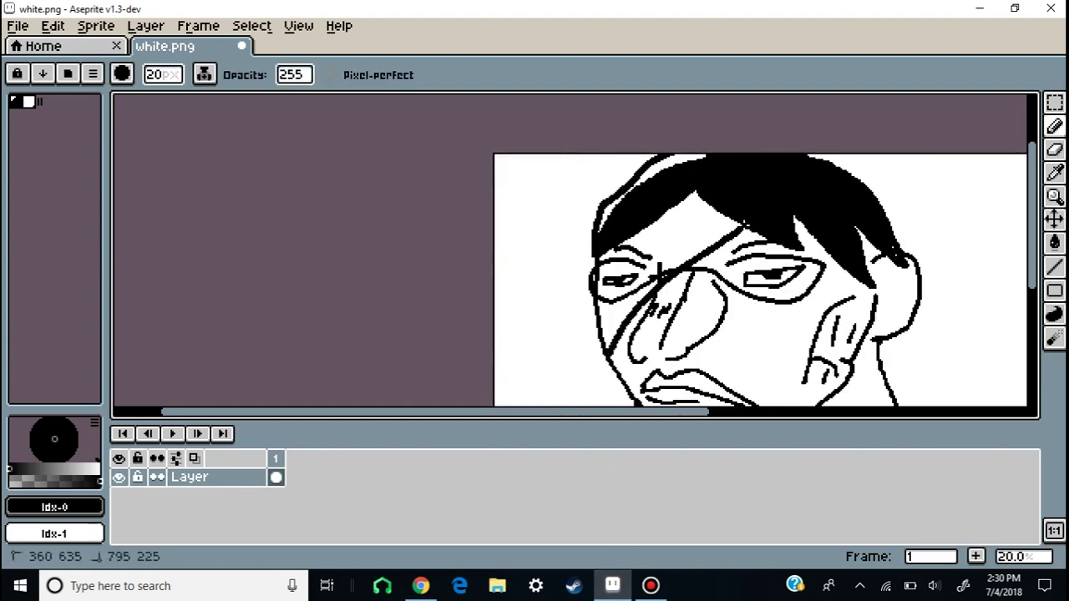
pyautogui.click(420, 585)
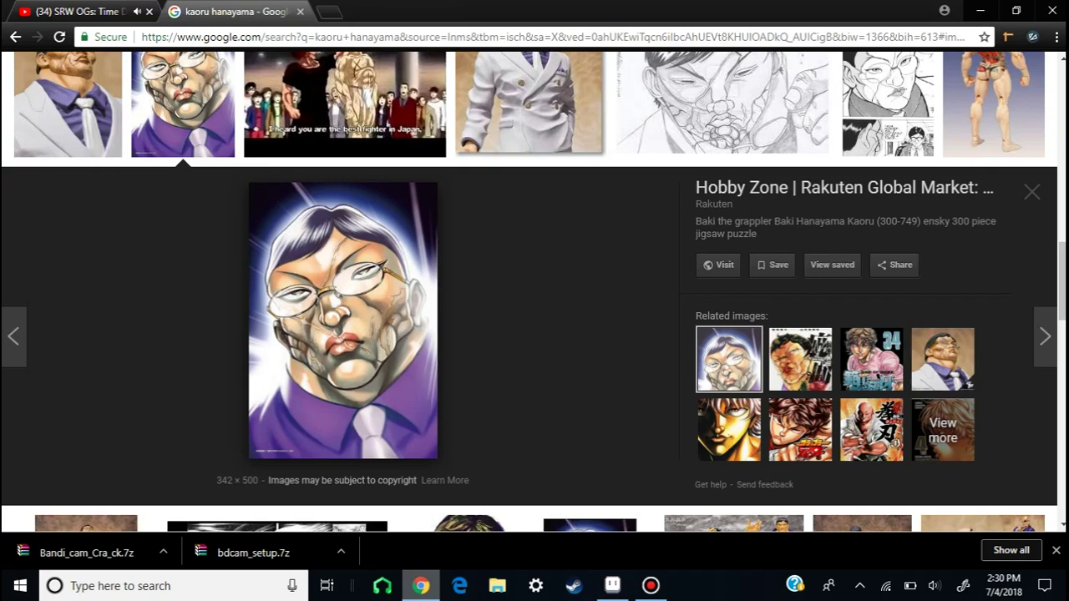
pyautogui.click(612, 585)
pyautogui.scroll(2, 608, 306)
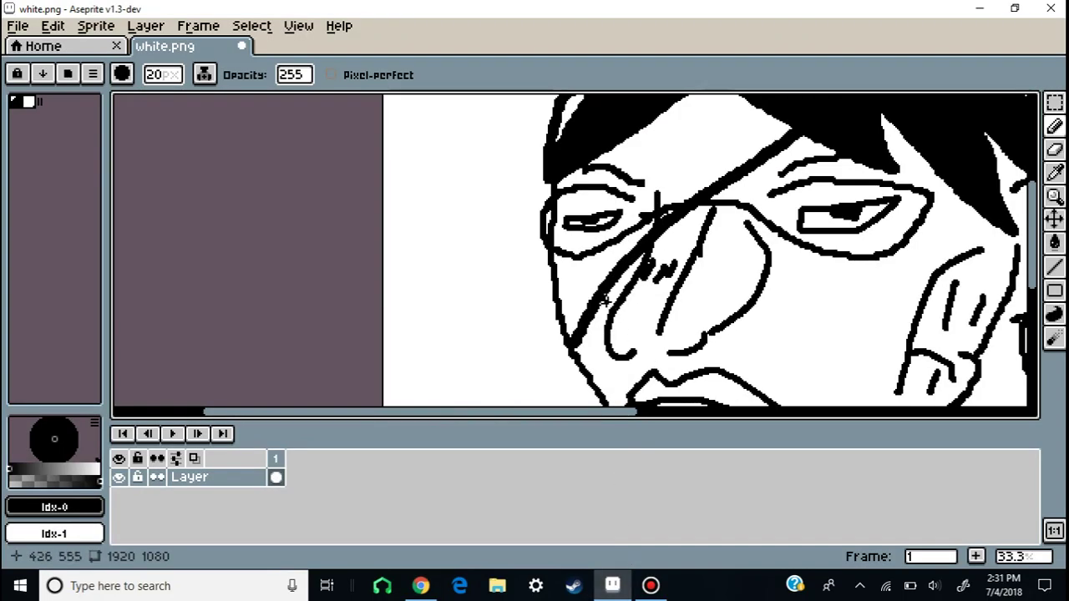
pyautogui.moveTo(569, 267); pyautogui.dragTo(598, 311)
# Check the reference portrait in Chrome and draw 20 px scars from the far cheek across the lips to the chin and beside the mouth's other corner.
pyautogui.scroll(-4, 627, 384)
pyautogui.scroll(2, 663, 389)
pyautogui.click(420, 585)
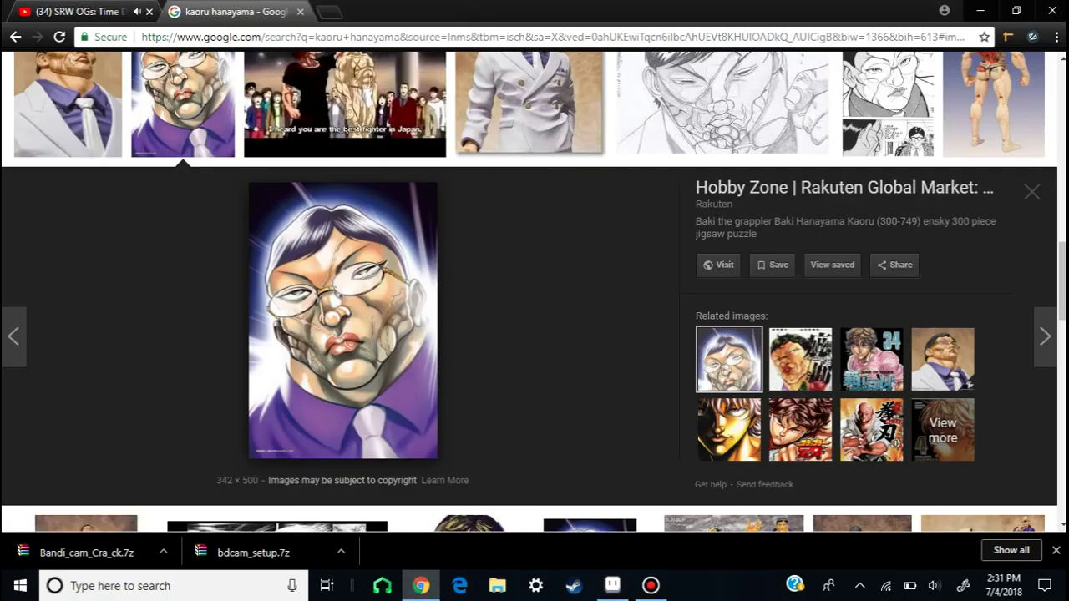
pyautogui.click(612, 585)
pyautogui.moveTo(793, 332); pyautogui.dragTo(809, 272)
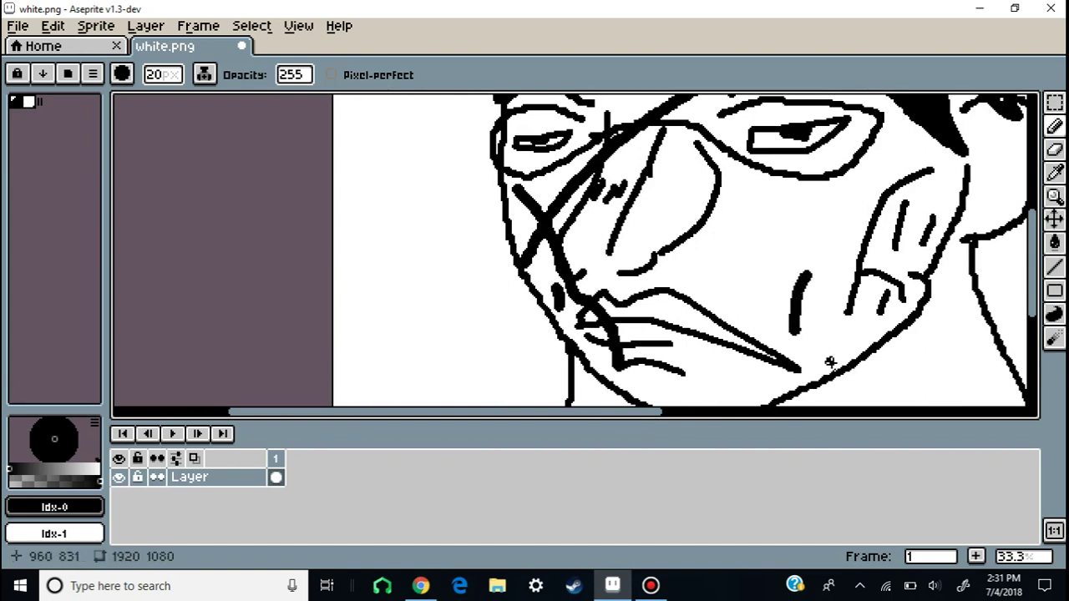
# Set the brush size to 11 px and draw stitched scar outlines on both cheeks, the larger running from the jaw to the hairline.
pyautogui.click(162, 79)
pyautogui.scroll(-9, 161, 78)
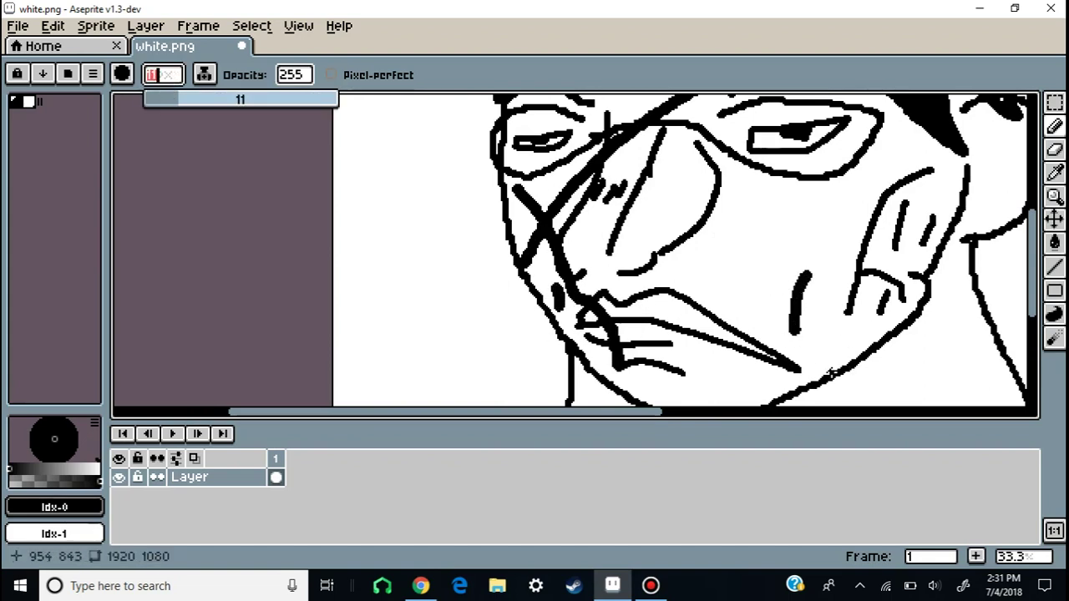
pyautogui.moveTo(827, 376); pyautogui.dragTo(819, 335)
pyautogui.moveTo(842, 251); pyautogui.dragTo(876, 191)
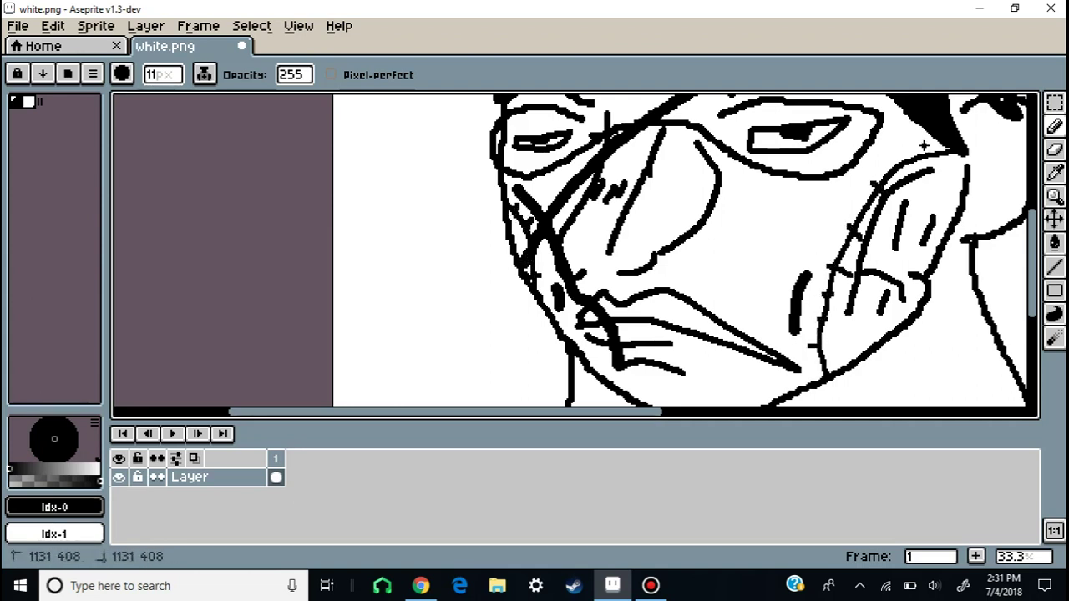
# Extend the nose line down to the cheek scar and close the gap at the base of the nose with 11 px strokes.
pyautogui.scroll(-1, 835, 183)
pyautogui.scroll(2, 809, 179)
pyautogui.scroll(-1, 630, 256)
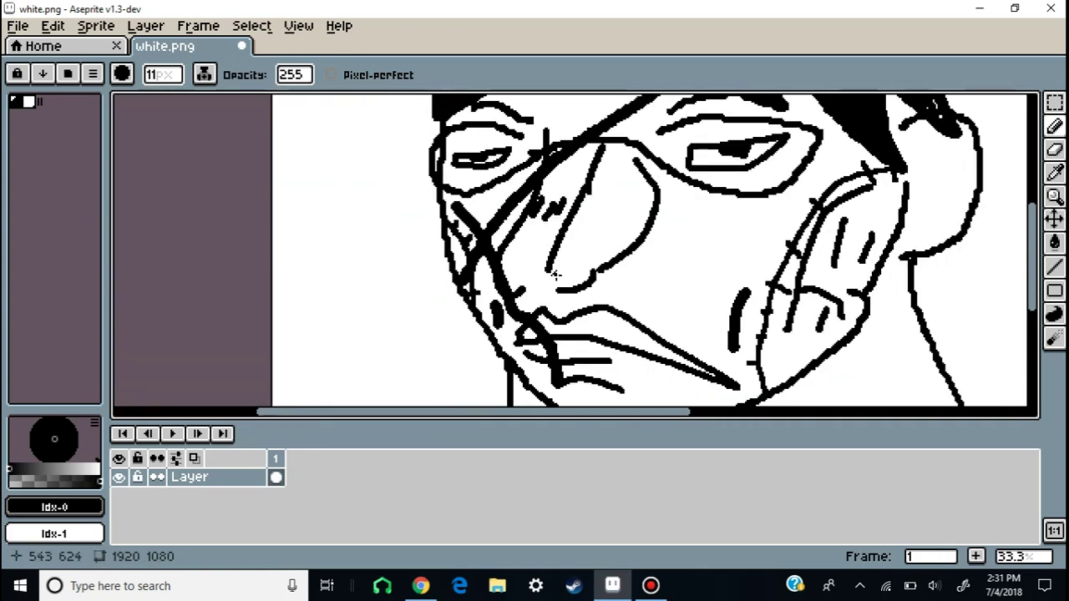
pyautogui.scroll(3, 544, 282)
pyautogui.moveTo(440, 332)
pyautogui.mouseDown()
pyautogui.moveTo(494, 297)
pyautogui.moveTo(576, 232)
pyautogui.mouseUp()
pyautogui.scroll(-1, 576, 232)
pyautogui.scroll(-1, 576, 232)
pyautogui.scroll(1, 584, 242)
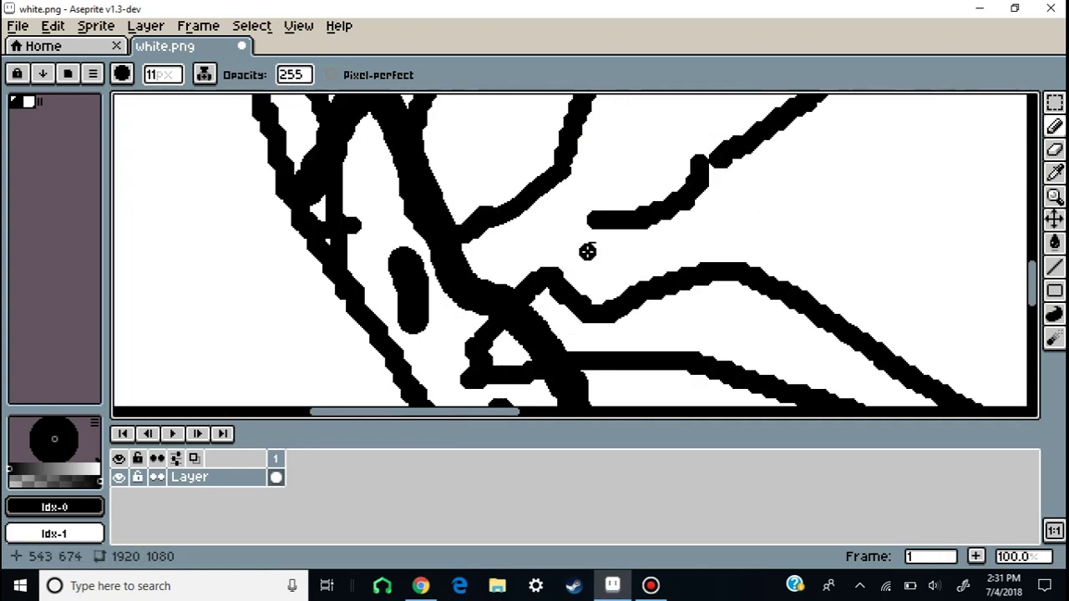
pyautogui.scroll(-4, 556, 203)
# Fill the face, forehead, lenses, ear and neck with a yellow skin tone (hue 46°, saturation 74, value 96) using the Paint Bucket tool.
pyautogui.press('g')
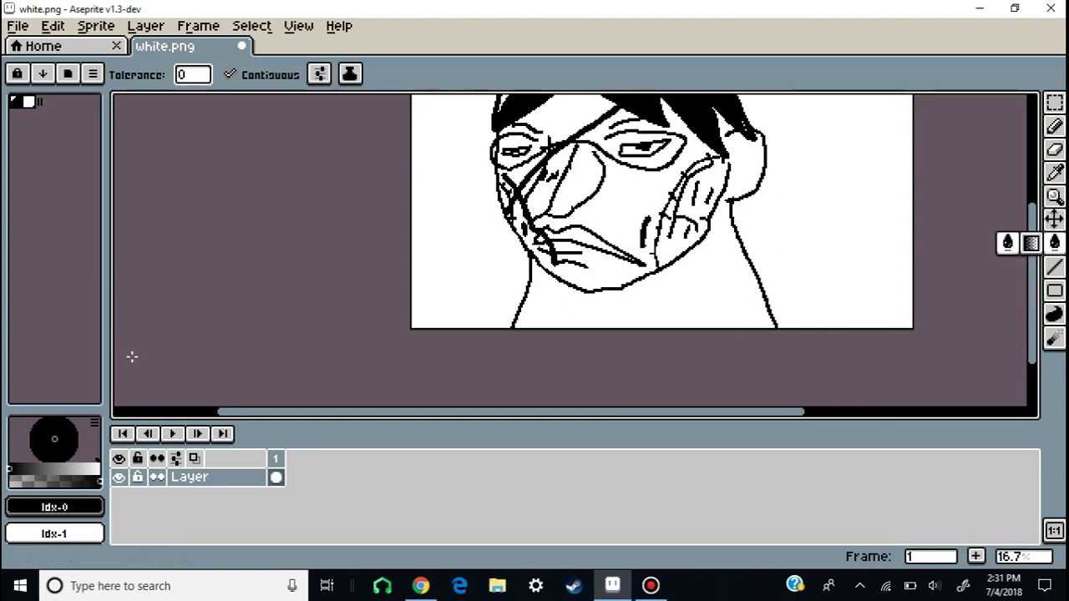
pyautogui.click(94, 468)
pyautogui.click(599, 213)
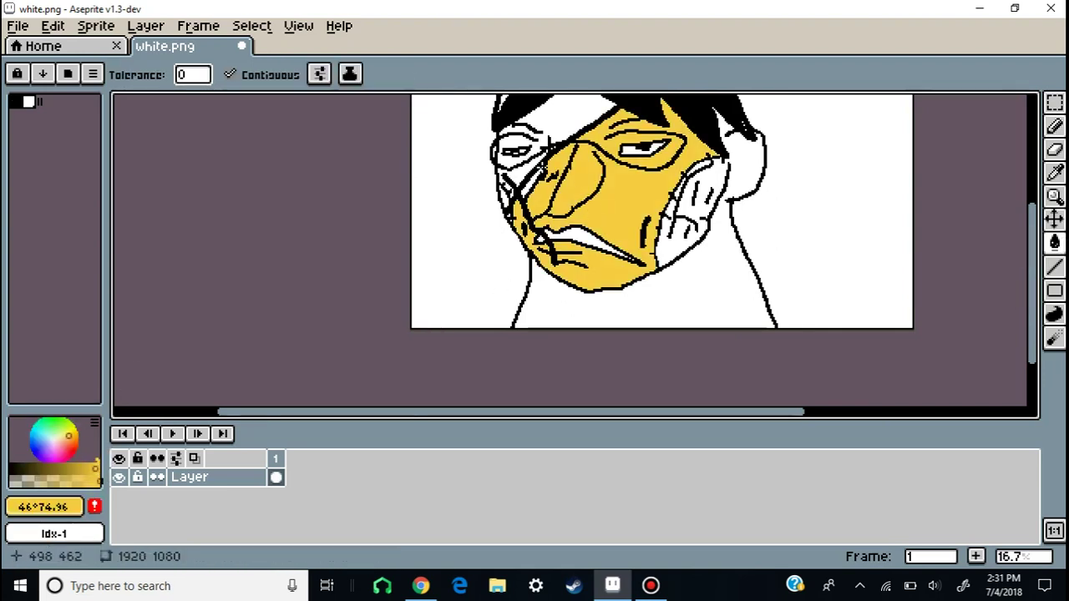
pyautogui.scroll(2, 527, 229)
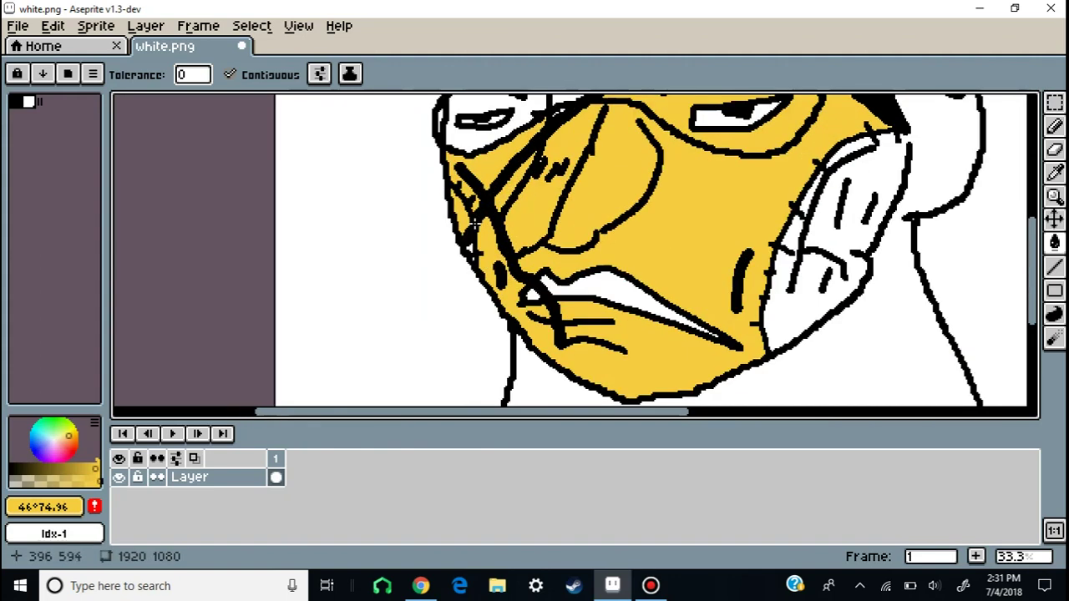
pyautogui.scroll(4, 463, 242)
pyautogui.scroll(-4, 520, 335)
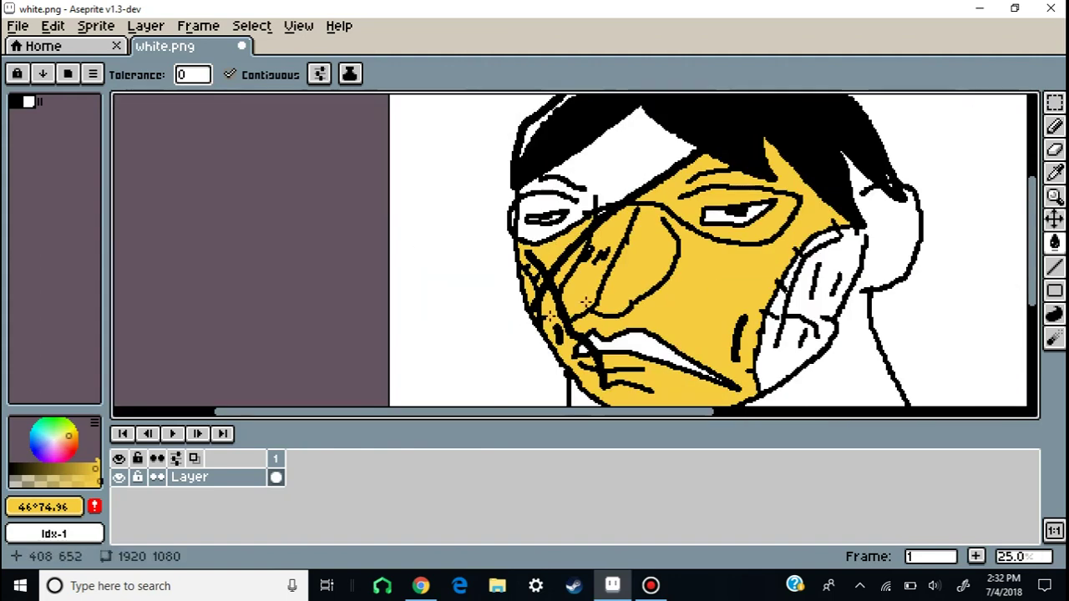
pyautogui.scroll(4, 660, 250)
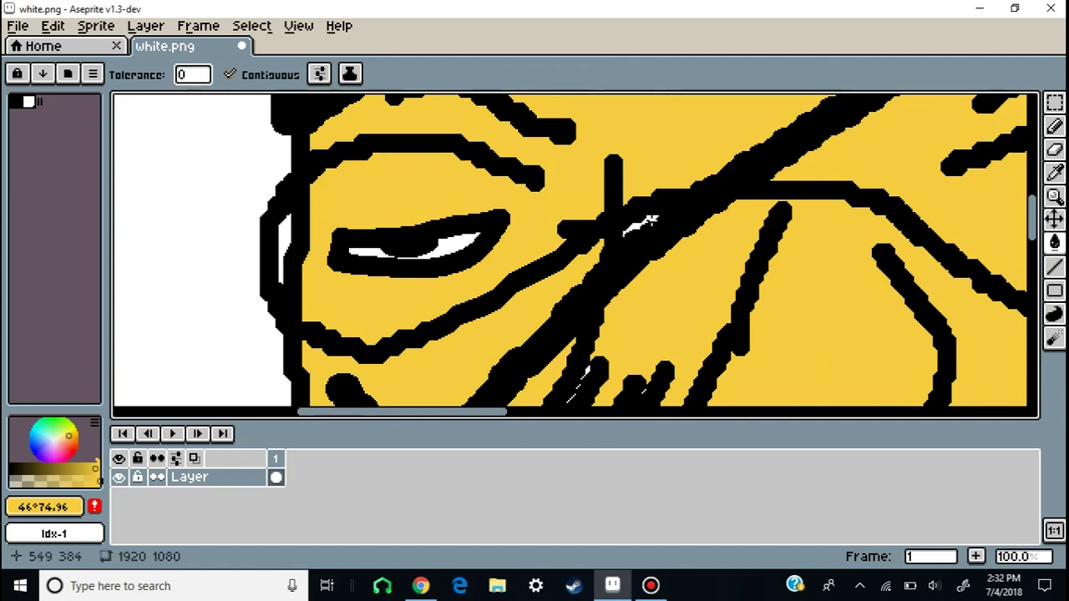
pyautogui.scroll(-5, 647, 218)
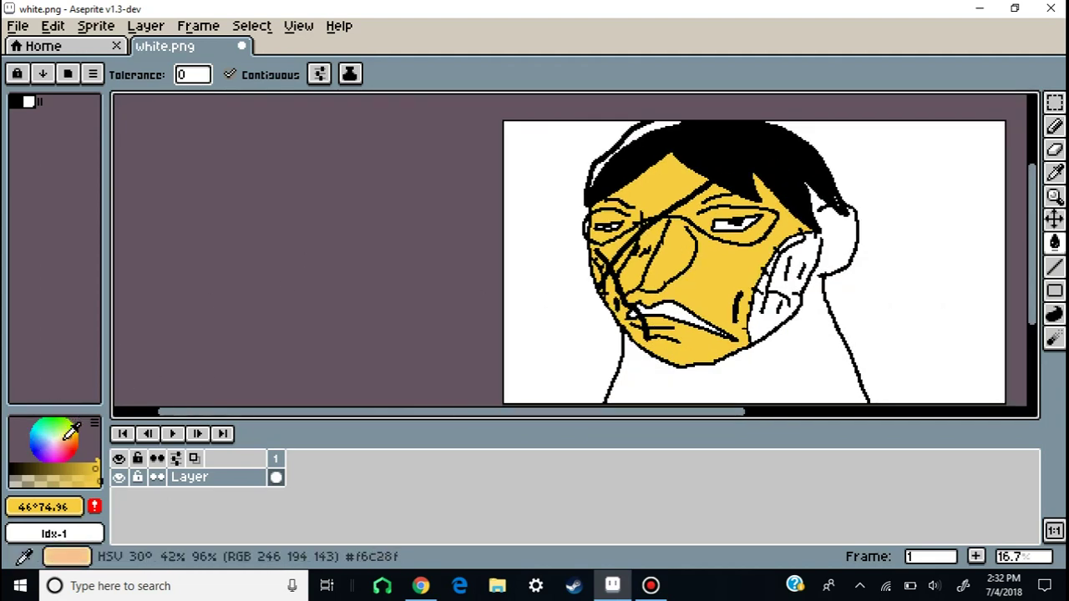
pyautogui.click(648, 378)
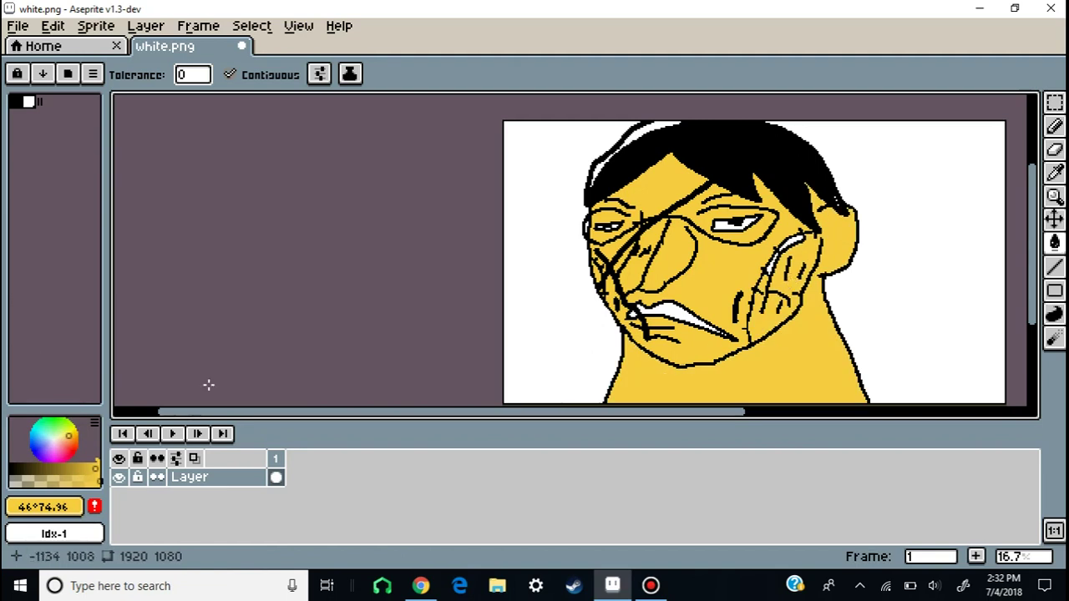
# Darken the fill color to black and fill the white gaps left along the edges of the hair.
pyautogui.click(12, 461)
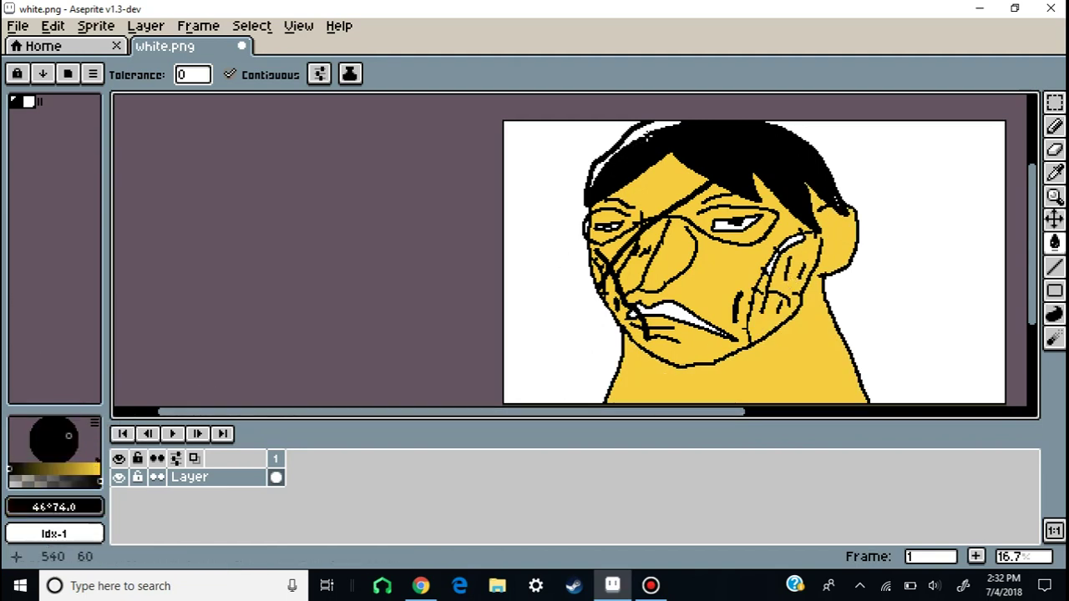
pyautogui.scroll(6, 768, 162)
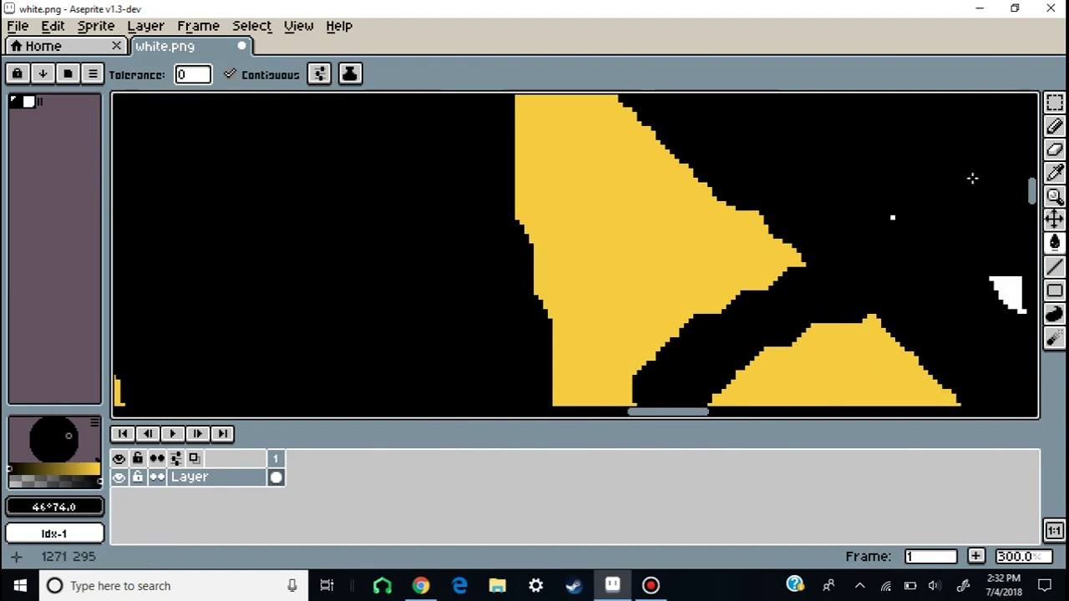
pyautogui.click(1004, 285)
pyautogui.scroll(-6, 891, 220)
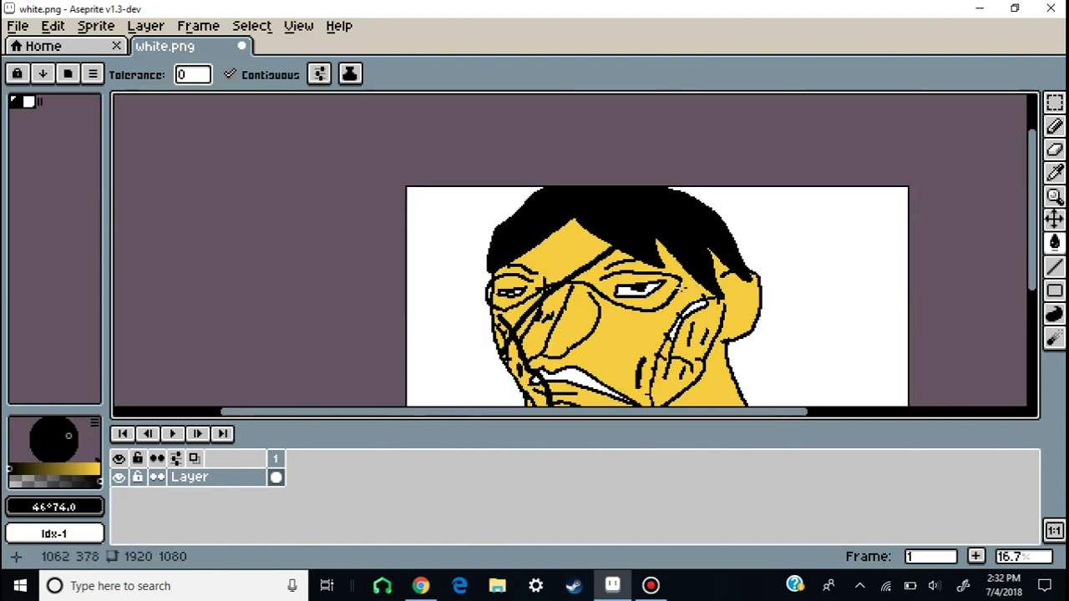
# Fill the narrow white strips along the large cheek scar's upper edge with dark brown (hue 46°, saturation 74, value 45).
pyautogui.scroll(1, 582, 303)
pyautogui.click(60, 470)
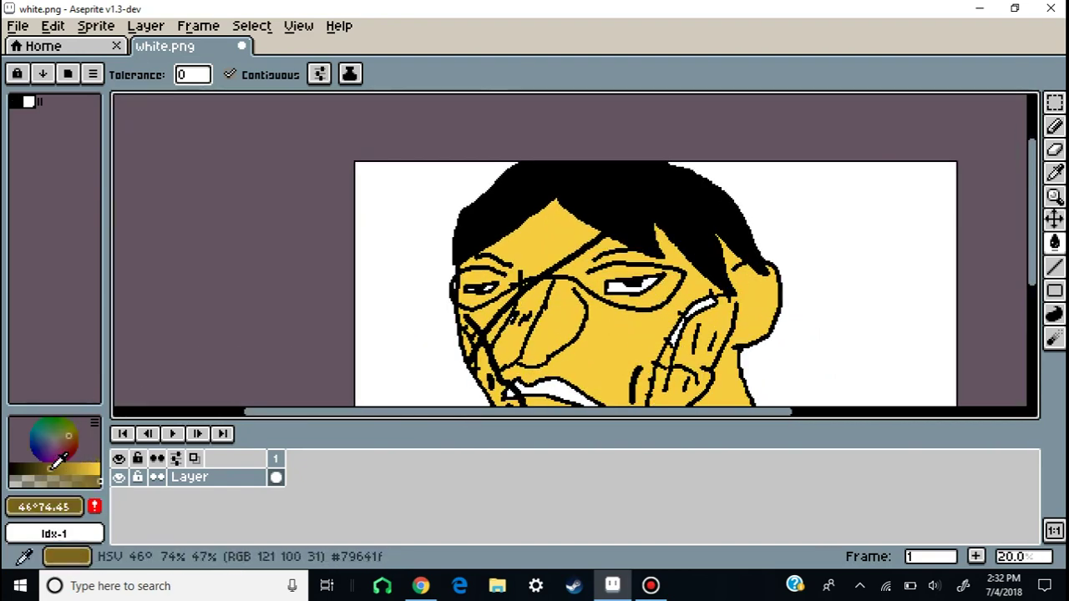
pyautogui.scroll(2, 733, 360)
pyautogui.click(733, 360)
pyautogui.scroll(-2, 730, 354)
pyautogui.scroll(-3, 729, 353)
pyautogui.scroll(2, 730, 353)
pyautogui.hotkey('ctrl', 'z')
pyautogui.scroll(4, 742, 364)
pyautogui.scroll(4, 739, 328)
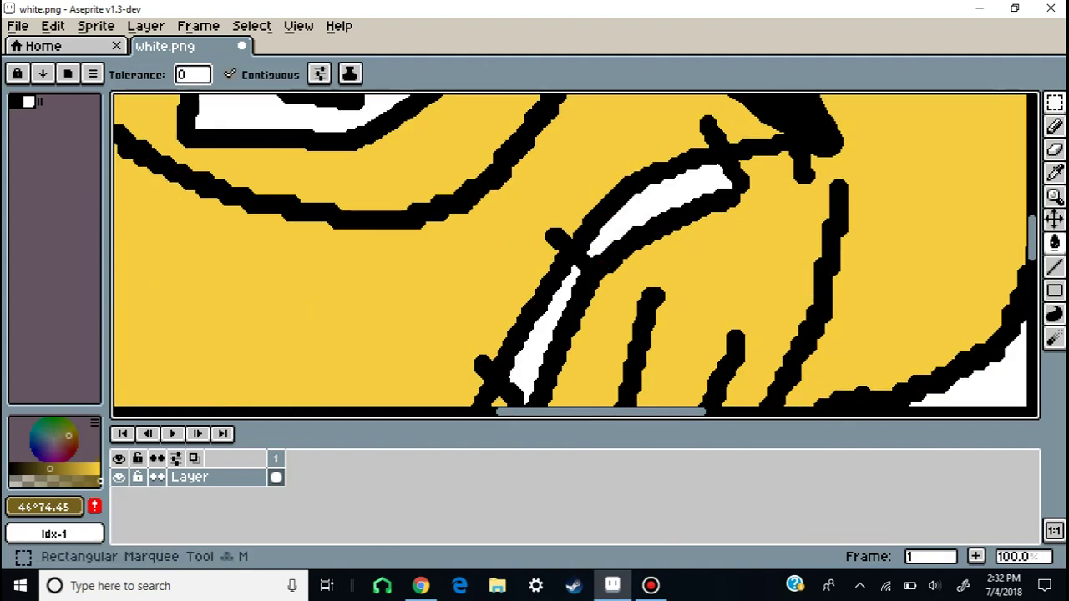
pyautogui.click(693, 209)
pyautogui.scroll(-4, 693, 208)
pyautogui.click(551, 299)
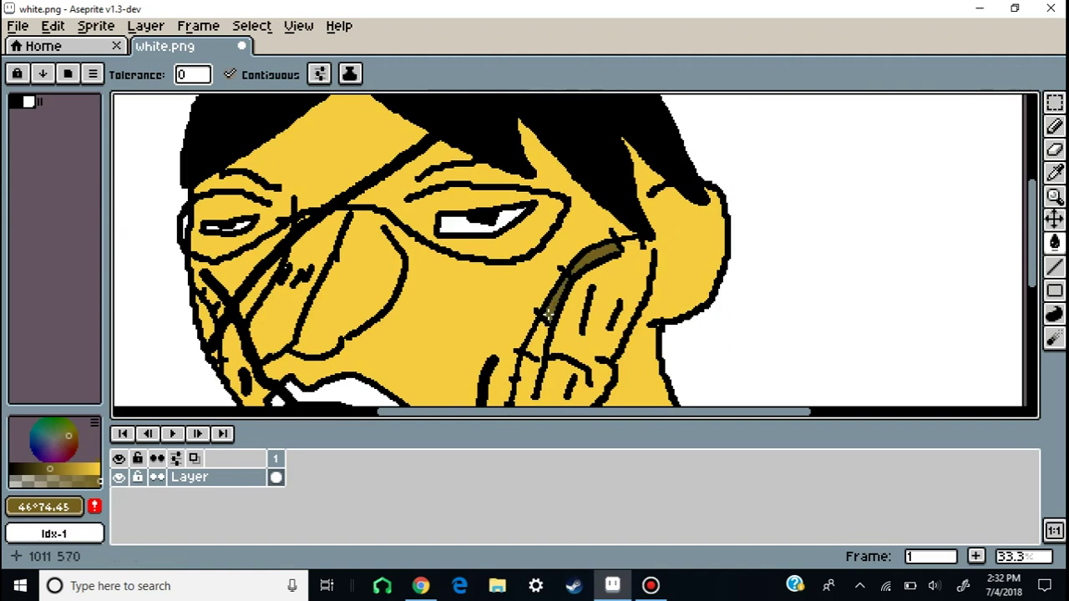
# Close the gap in the large cheek scar's outline near the hairline with a brown Pencil stroke and fill the scarred area with the same brown.
pyautogui.scroll(2, 620, 263)
pyautogui.click(1054, 126)
pyautogui.moveTo(774, 158); pyautogui.dragTo(777, 173)
pyautogui.click(1054, 219)
pyautogui.scroll(-3, 703, 274)
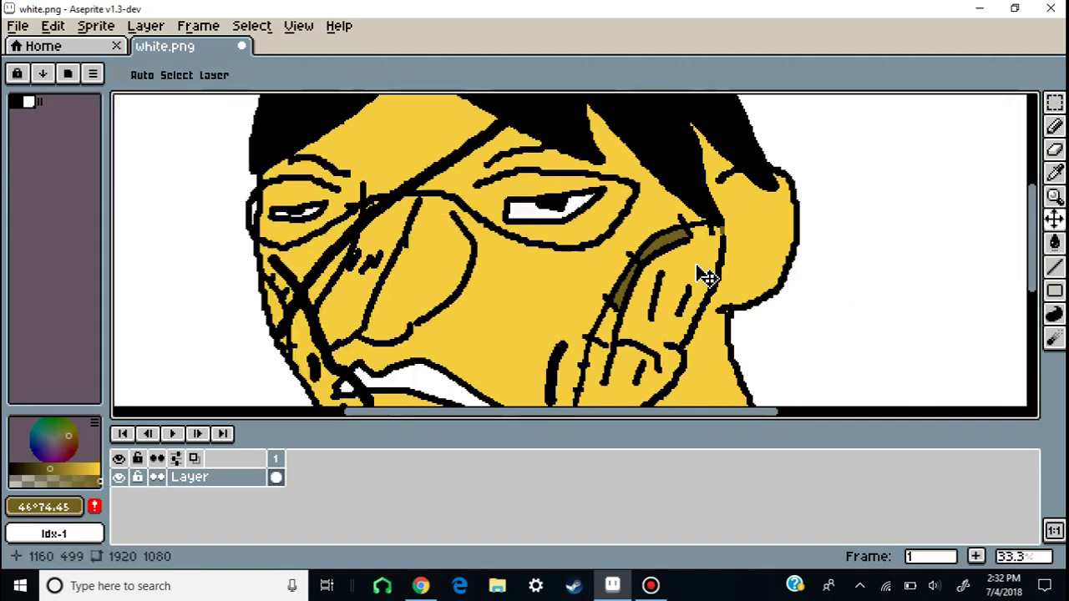
pyautogui.click(1054, 242)
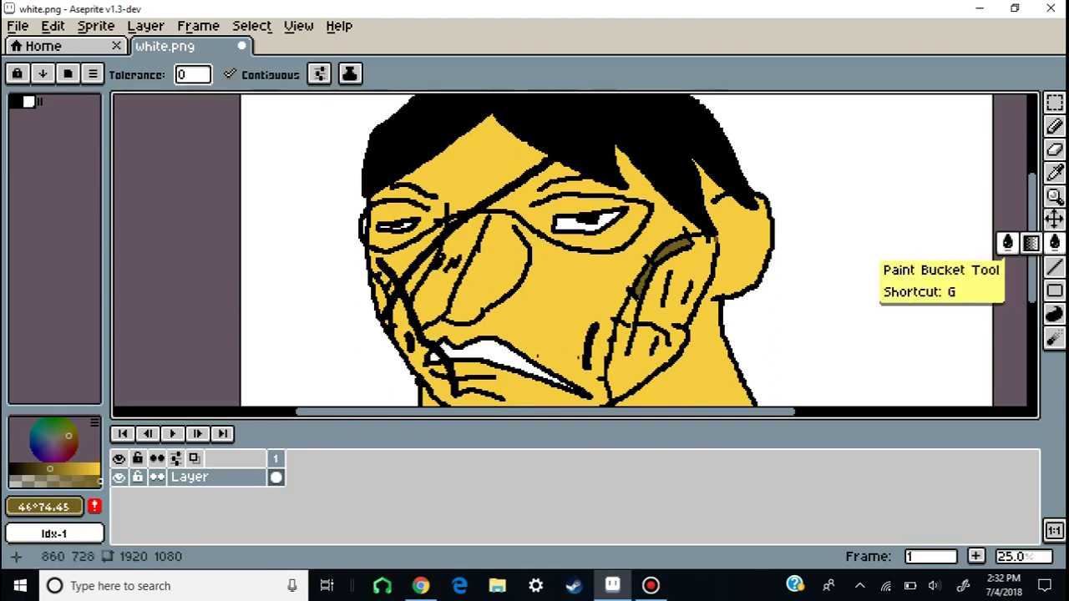
pyautogui.click(614, 355)
pyautogui.scroll(-1, 614, 351)
# Fill the small scarred areas on the far cheek with the same dark brown.
pyautogui.scroll(3, 514, 218)
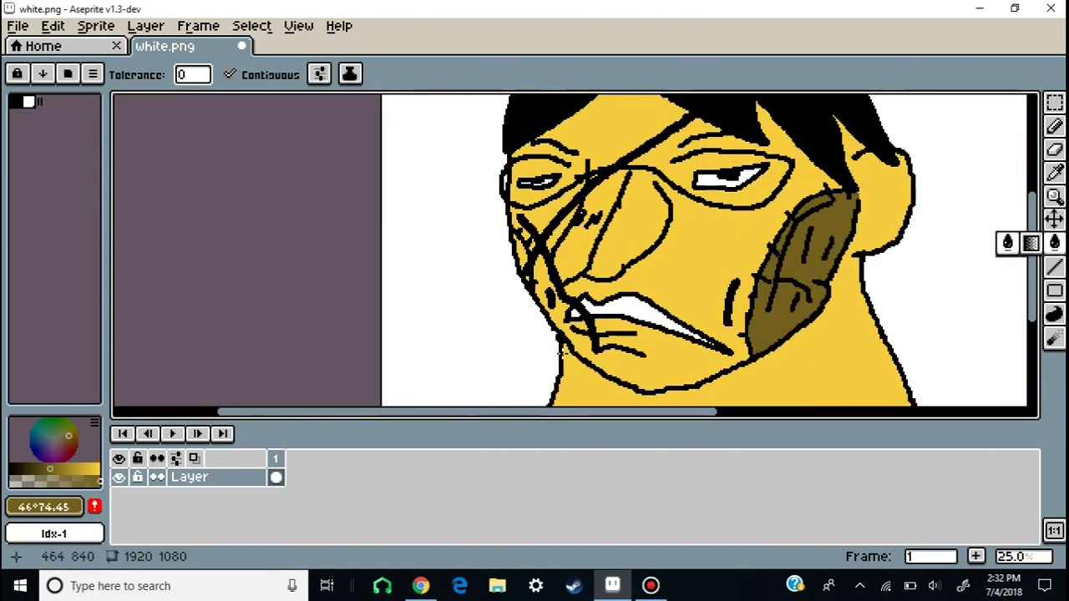
pyautogui.click(437, 147)
pyautogui.click(455, 218)
pyautogui.scroll(4, 455, 224)
pyautogui.click(505, 349)
pyautogui.scroll(-8, 505, 348)
pyautogui.scroll(1, 576, 339)
pyautogui.scroll(-1, 585, 334)
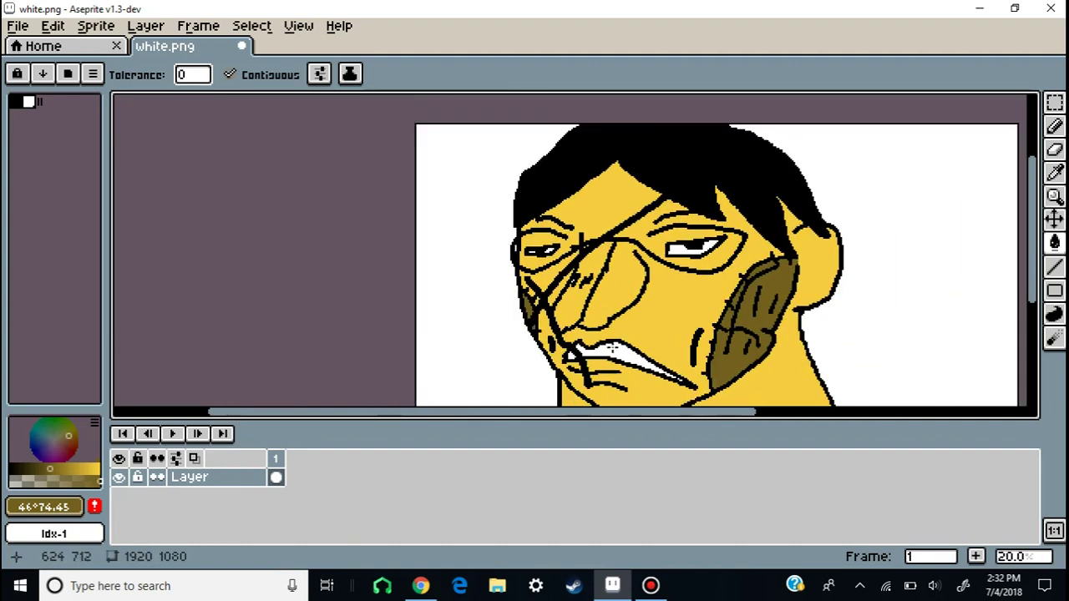
# Choose a bright red (hue 351°, saturation 100, value 100) and fill the upper lip and its section cut off by the scar.
pyautogui.scroll(-2, 585, 334)
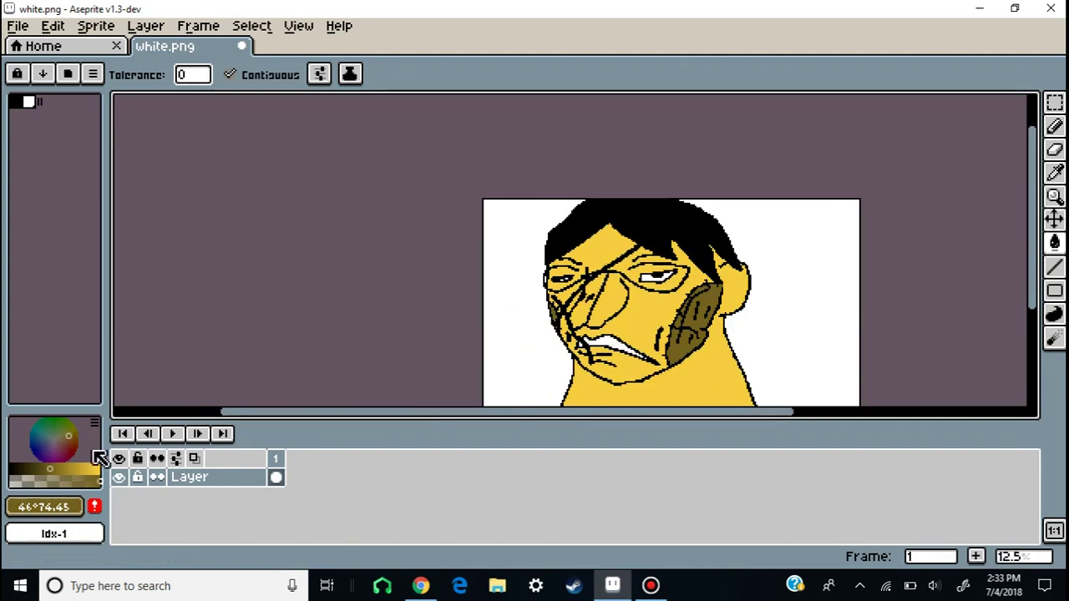
pyautogui.click(40, 438)
pyautogui.click(51, 428)
pyautogui.click(55, 453)
pyautogui.click(65, 445)
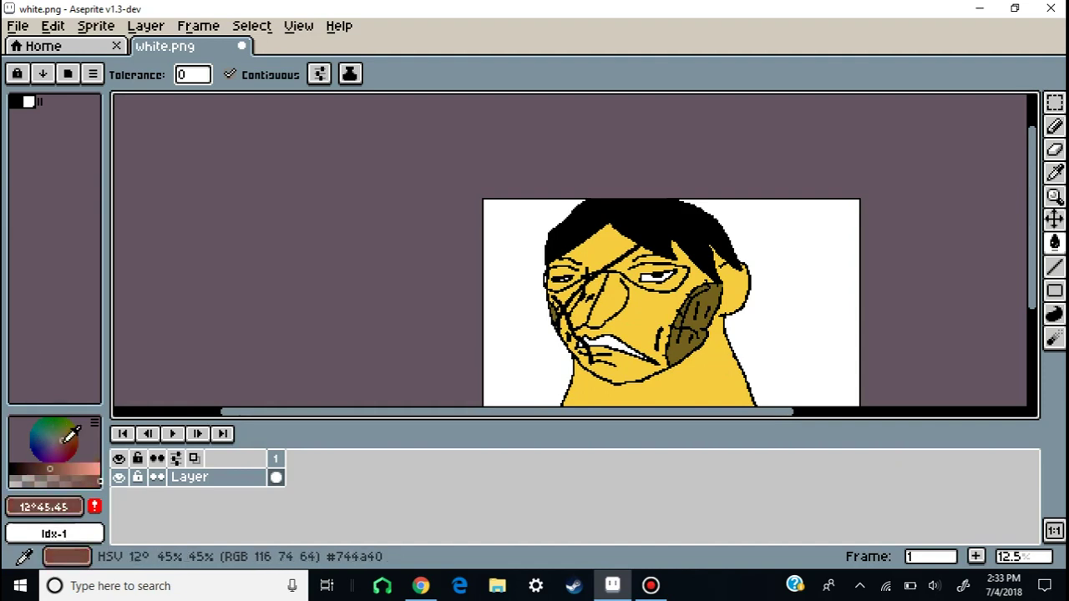
pyautogui.click(71, 452)
pyautogui.click(83, 481)
pyautogui.moveTo(63, 469); pyautogui.dragTo(107, 465)
pyautogui.scroll(4, 603, 381)
pyautogui.click(611, 283)
pyautogui.scroll(-2, 611, 283)
pyautogui.scroll(4, 598, 280)
pyautogui.click(480, 296)
pyautogui.scroll(-4, 849, 298)
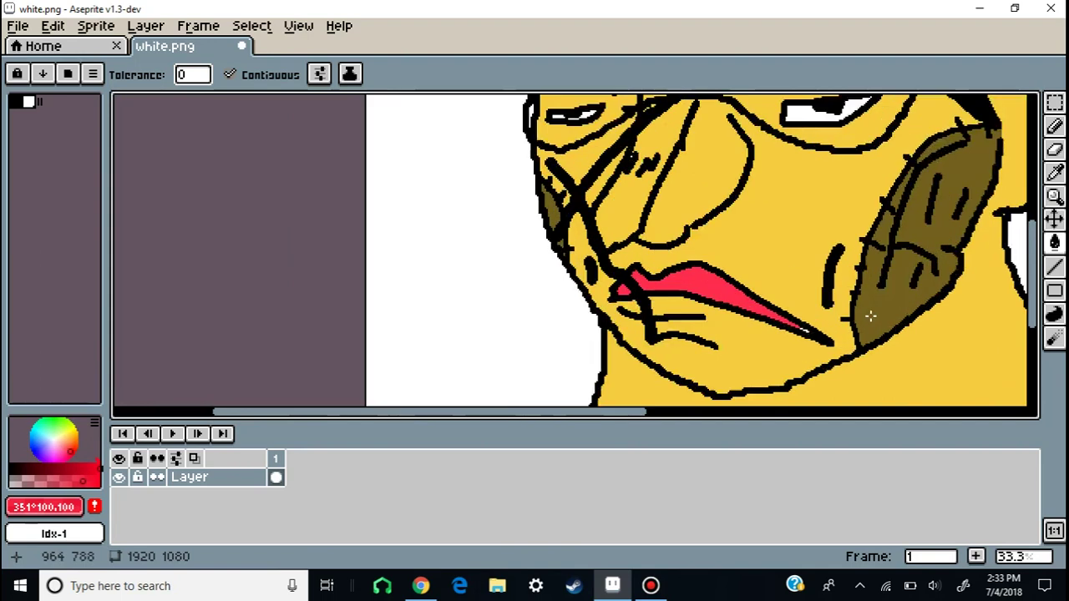
# Fill the remaining white gap at the pointed corner of the mouth with red.
pyautogui.scroll(5, 866, 313)
pyautogui.scroll(2, 759, 341)
pyautogui.click(823, 288)
pyautogui.scroll(-6, 823, 289)
pyautogui.scroll(-1, 823, 289)
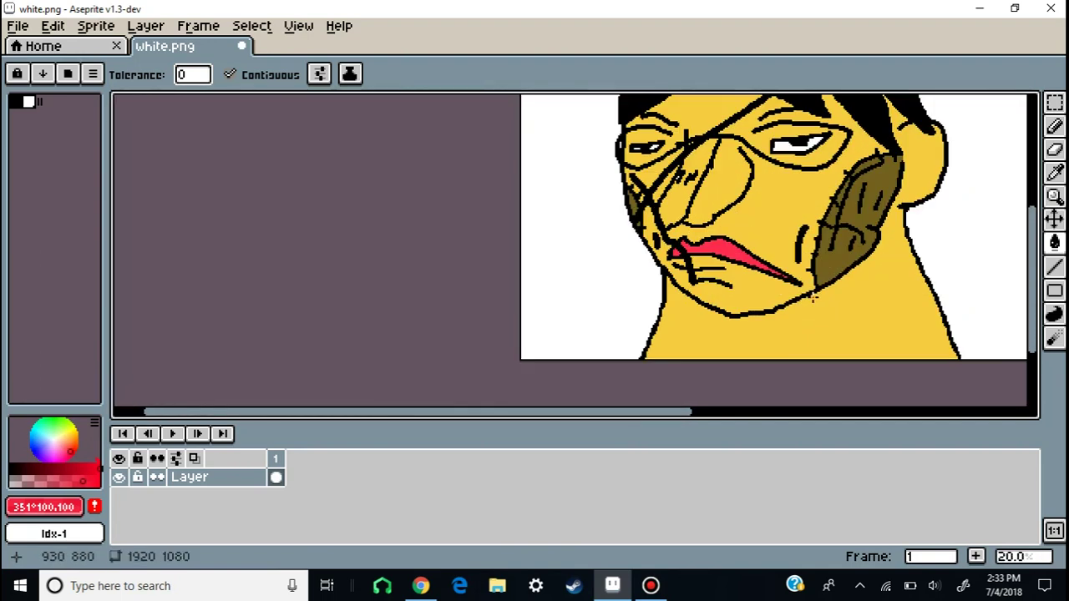
# Sample the cheek's dark brown (#74601e) and draw an 11 px diagonal shadow edge from the jaw down the neck with the Pencil tool.
pyautogui.click(1053, 172)
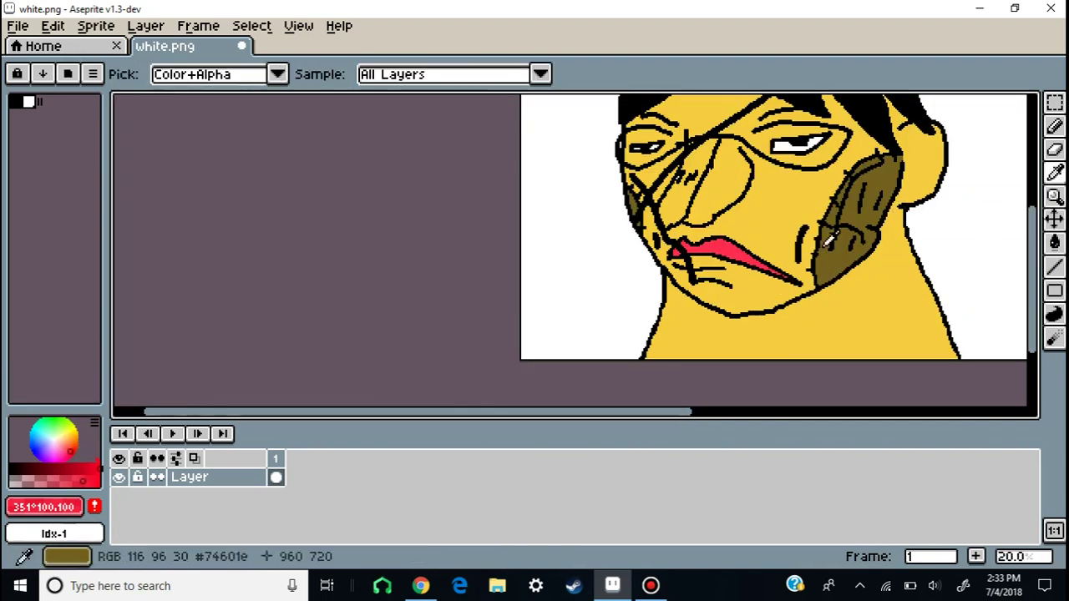
pyautogui.click(864, 209)
pyautogui.click(1054, 125)
pyautogui.scroll(3, 870, 270)
pyautogui.scroll(3, 870, 270)
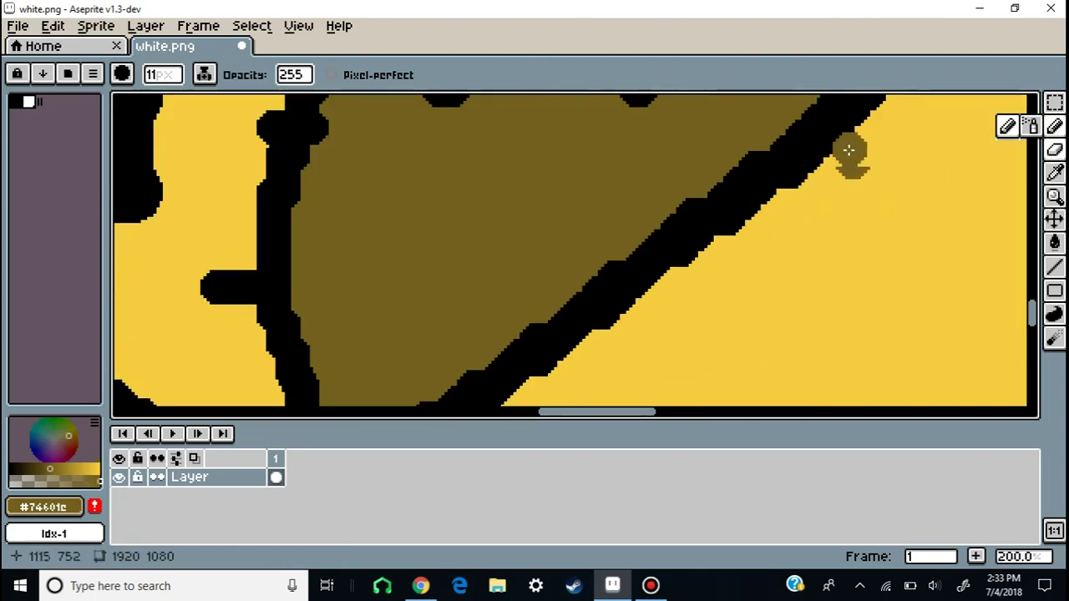
pyautogui.scroll(-5, 851, 162)
pyautogui.scroll(-1, 443, 358)
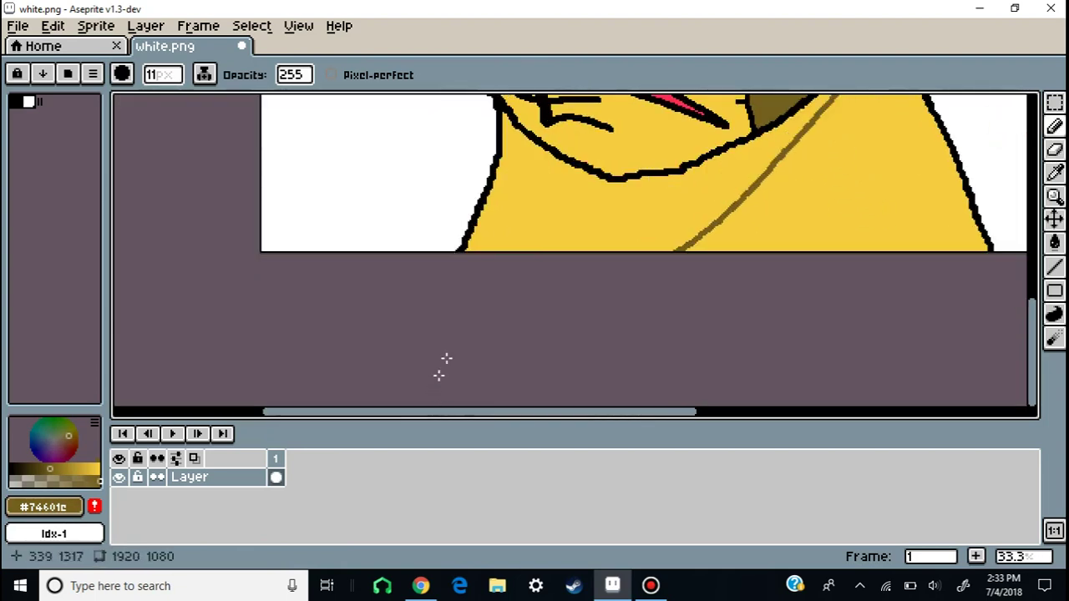
# Fill the neck area under the chin, up to the diagonal shadow edge, with dark brown using the Paint Bucket tool.
pyautogui.scroll(-1, 543, 255)
pyautogui.click(1053, 242)
pyautogui.click(673, 246)
pyautogui.scroll(-1, 596, 227)
pyautogui.scroll(1, 596, 226)
pyautogui.scroll(-2, 597, 230)
pyautogui.scroll(3, 599, 233)
pyautogui.scroll(3, 601, 231)
pyautogui.scroll(-3, 602, 231)
pyautogui.moveTo(1037, 306); pyautogui.dragTo(1048, 215)
pyautogui.scroll(-1, 717, 248)
pyautogui.scroll(1, 718, 249)
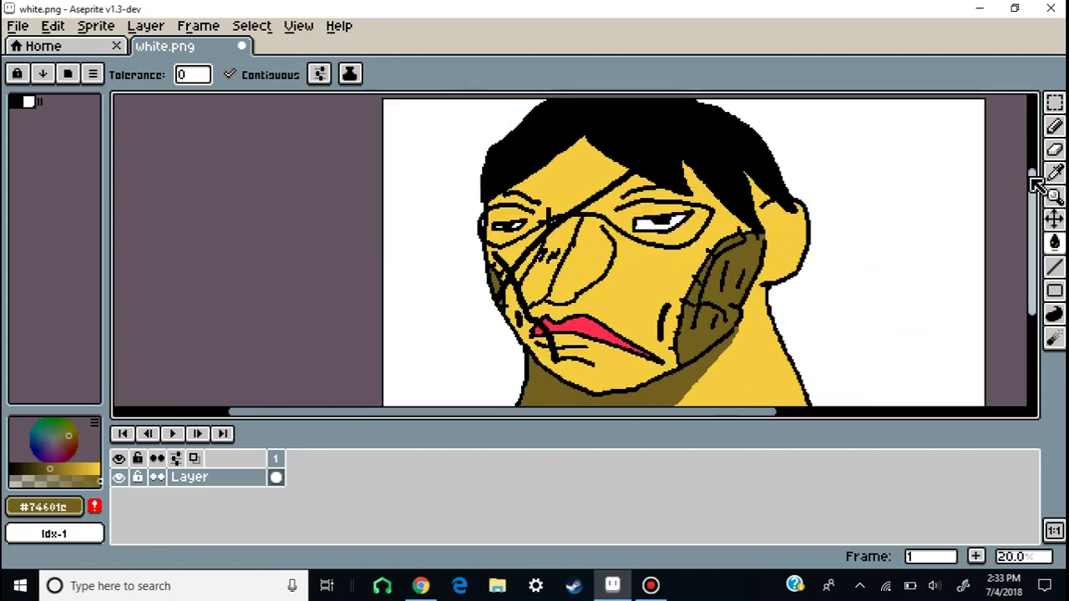
# Try handwriting "Hanay" in black beside the head with the Pencil tool at 26 px.
pyautogui.click(1053, 125)
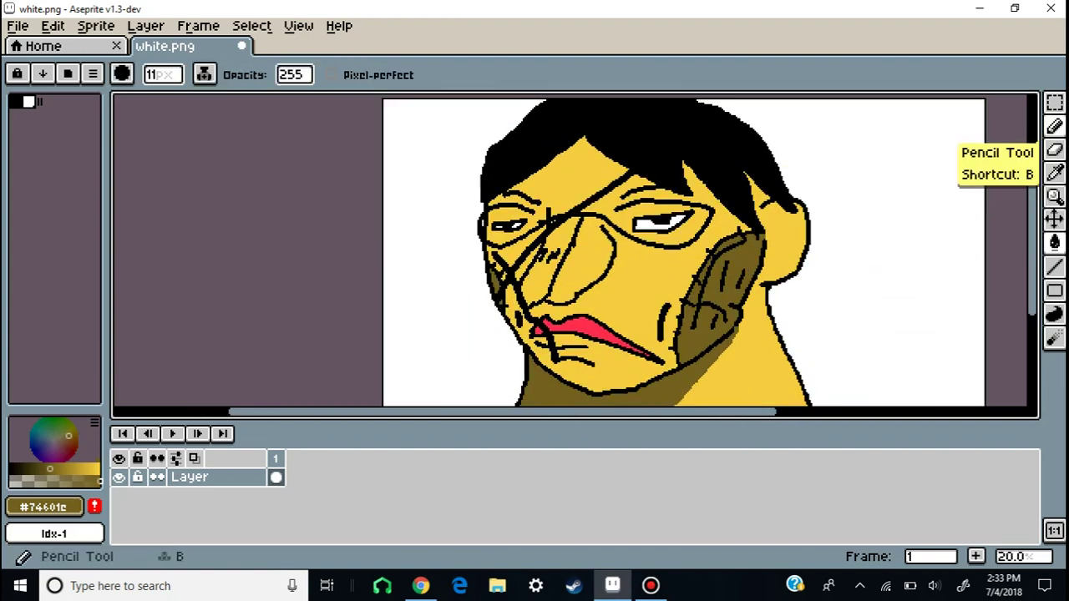
pyautogui.click(20, 101)
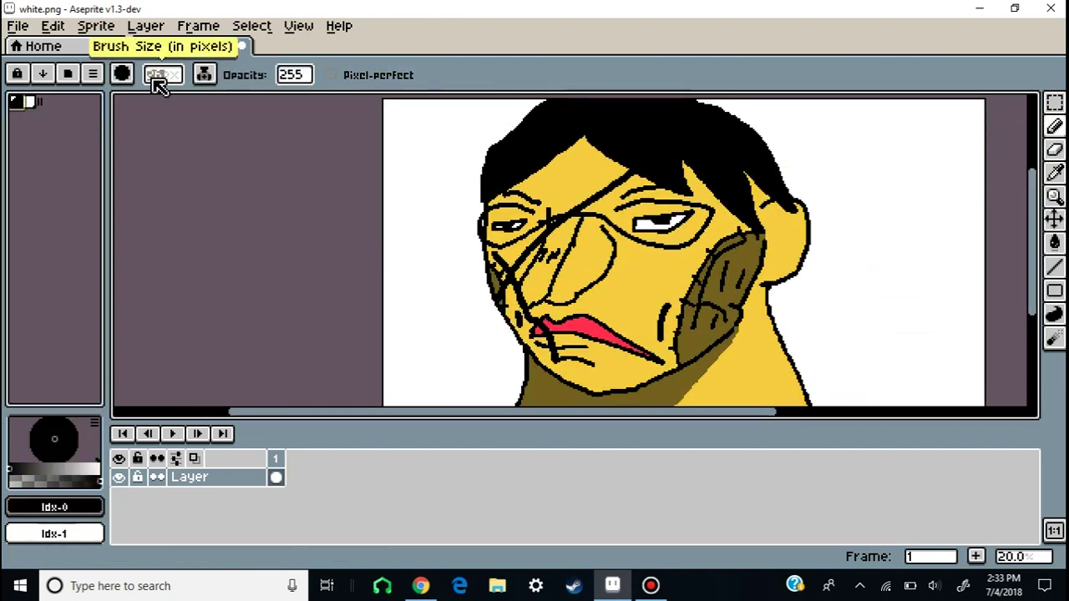
pyautogui.moveTo(804, 125); pyautogui.dragTo(799, 160)
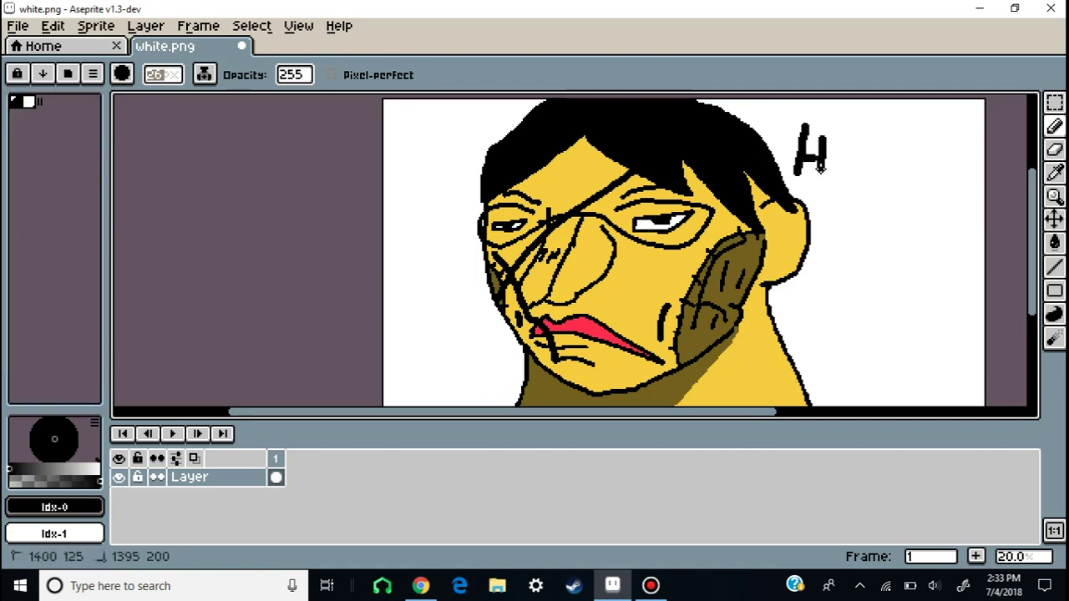
pyautogui.moveTo(869, 171)
pyautogui.mouseDown()
pyautogui.moveTo(863, 181)
pyautogui.moveTo(885, 185)
pyautogui.moveTo(914, 172)
pyautogui.mouseUp()
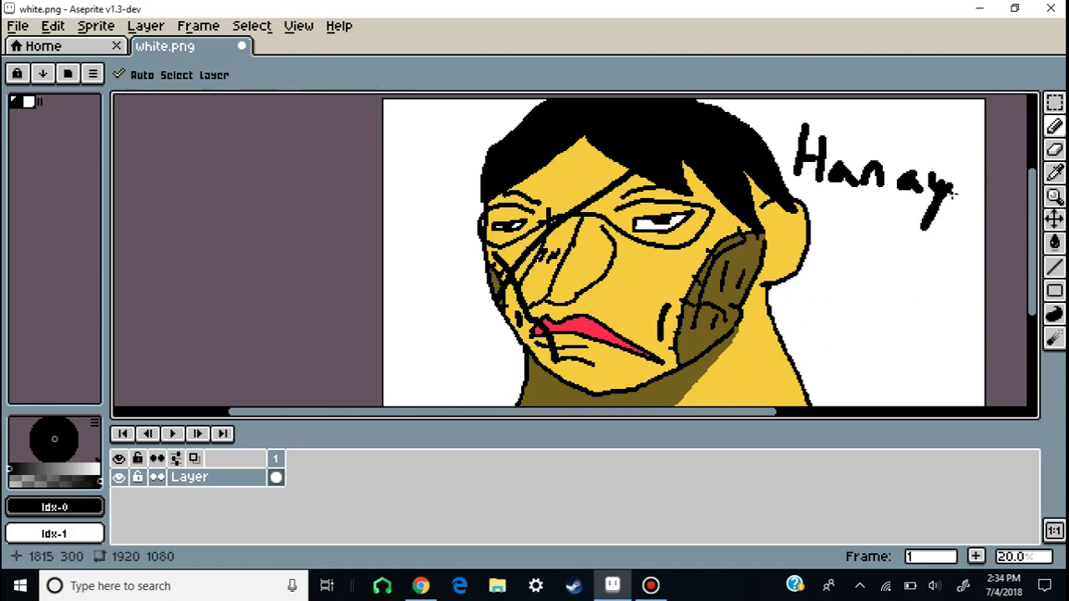
# Undo all strokes of the thick handwritten lettering beside the head.
pyautogui.hotkey('ctrl', 'z')
pyautogui.hotkey('ctrl', 'z')
pyautogui.hotkey('ctrl', 'z')
pyautogui.hotkey('ctrl', 'z')
pyautogui.hotkey('ctrl', 'z')
pyautogui.hotkey('ctrl', 'z')
pyautogui.hotkey('ctrl', 'z')
pyautogui.hotkey('ctrl', 'z')
pyautogui.hotkey('ctrl', 'z')
pyautogui.hotkey('ctrl', 'z')
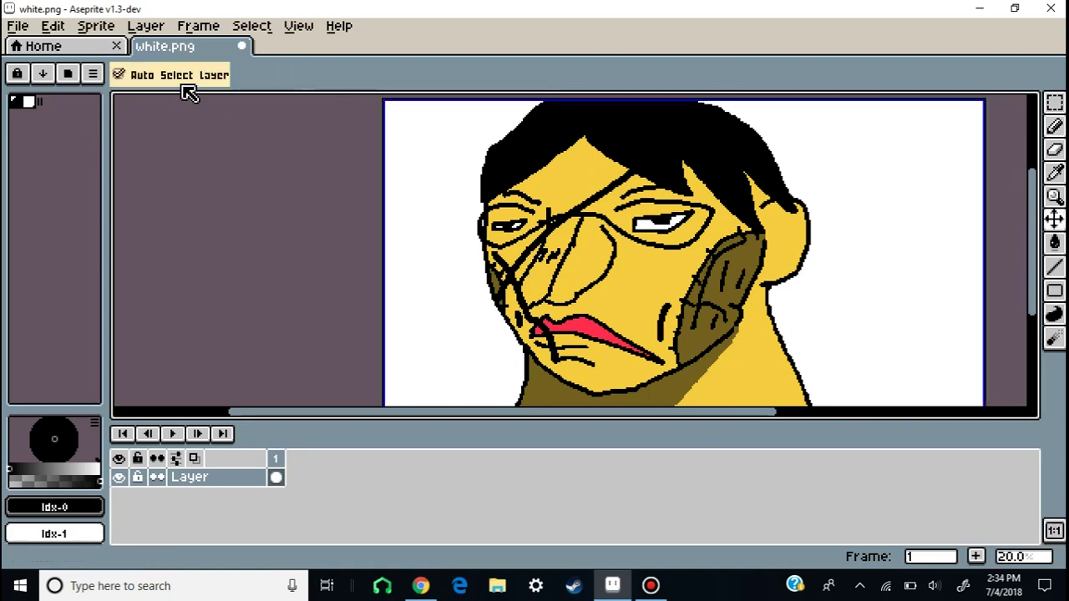
# Handwrite "Hanayama" in black on the white background beside the hair, using the Pencil tool at 11 px.
pyautogui.moveTo(177, 77)
pyautogui.mouseDown()
pyautogui.moveTo(167, 78)
pyautogui.moveTo(177, 92)
pyautogui.mouseUp()
pyautogui.moveTo(790, 129); pyautogui.dragTo(785, 161)
pyautogui.moveTo(787, 154); pyautogui.dragTo(798, 150)
pyautogui.moveTo(799, 138); pyautogui.dragTo(800, 147)
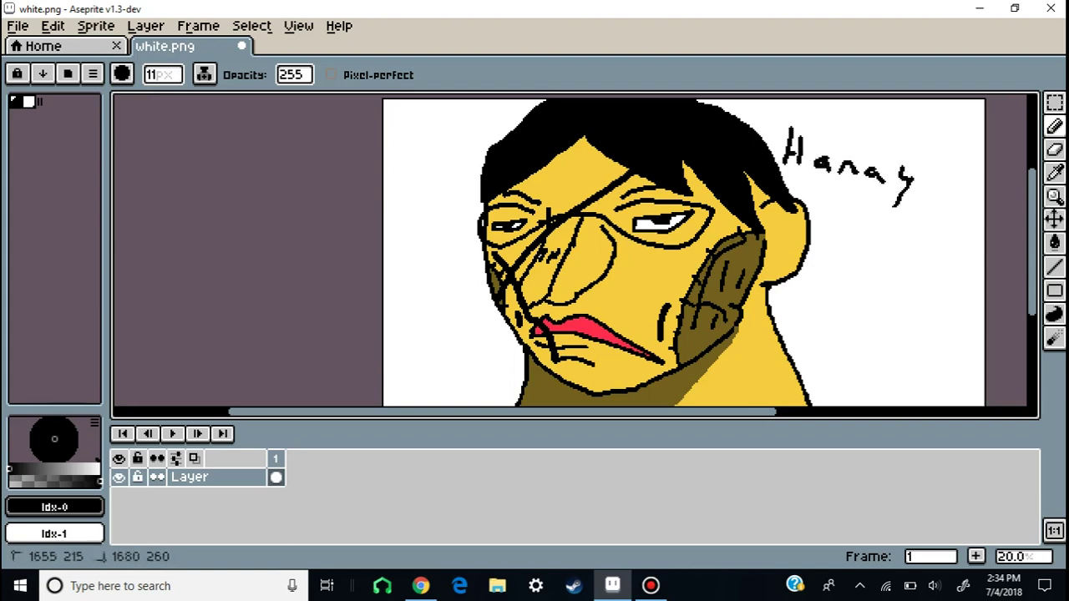
pyautogui.moveTo(934, 181); pyautogui.dragTo(945, 190)
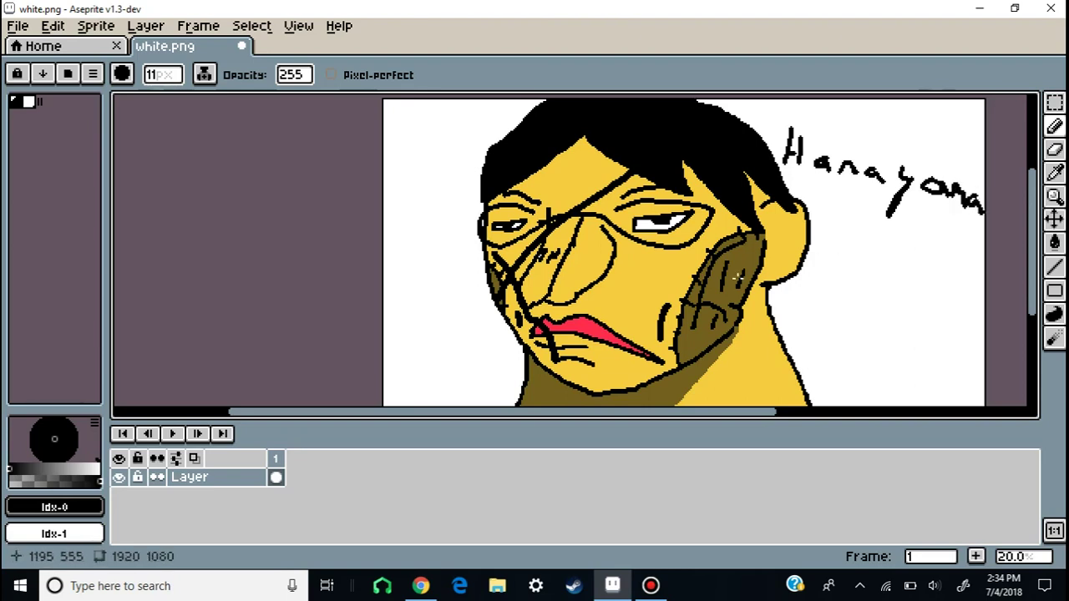
# Draw the inner ear details in black: a small curl above the lobe, a long inner rim curve and an upper fold line.
pyautogui.scroll(4, 847, 234)
pyautogui.scroll(-3, 843, 250)
pyautogui.scroll(4, 840, 270)
pyautogui.moveTo(792, 236)
pyautogui.mouseDown()
pyautogui.moveTo(817, 254)
pyautogui.moveTo(796, 278)
pyautogui.moveTo(802, 259)
pyautogui.moveTo(817, 268)
pyautogui.moveTo(816, 292)
pyautogui.mouseUp()
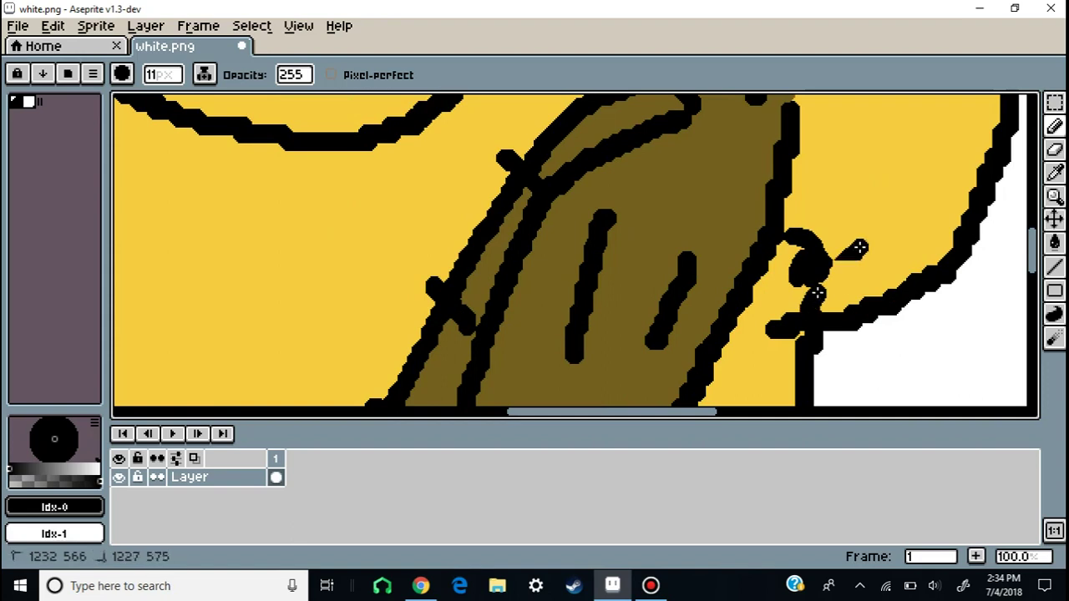
pyautogui.scroll(-3, 918, 175)
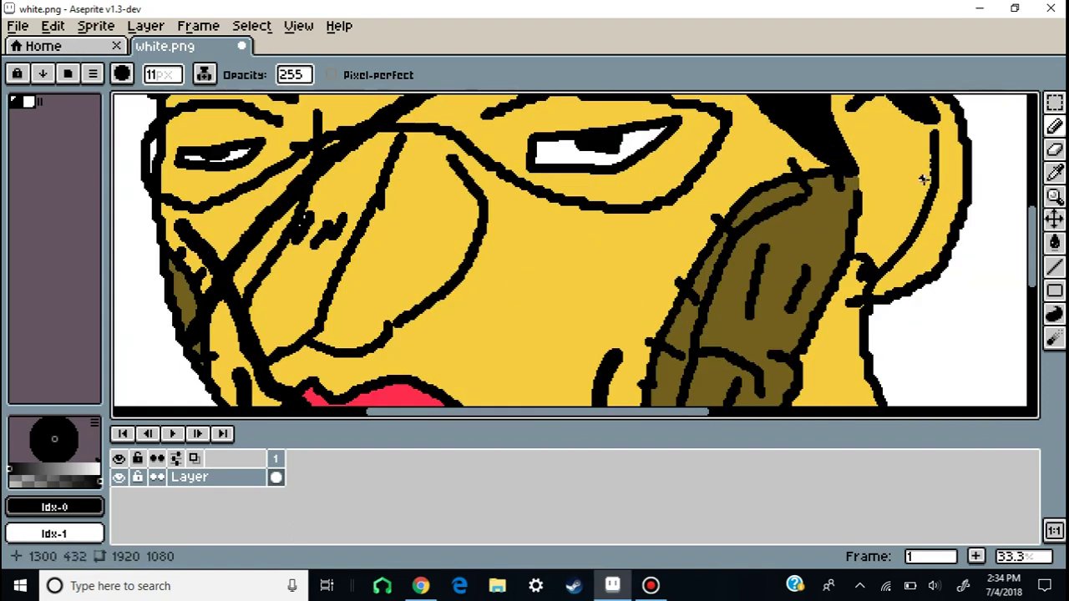
pyautogui.scroll(1, 855, 119)
pyautogui.moveTo(883, 149); pyautogui.dragTo(933, 124)
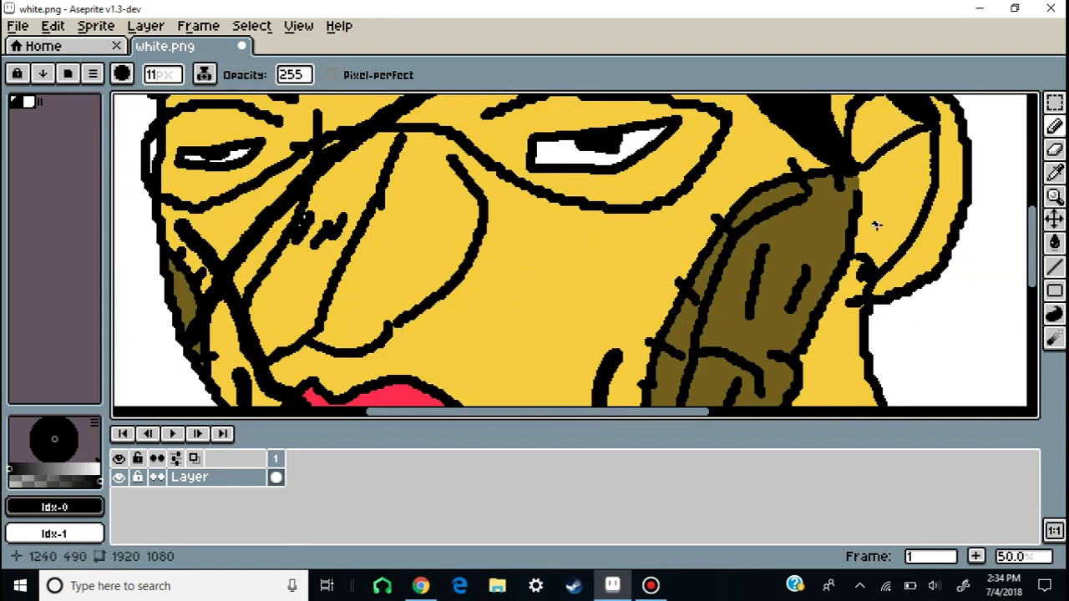
# Draw four black neck muscle lines down to the canvas's lower edge, two on the yellow side and two in the brown shadow.
pyautogui.scroll(-4, 880, 233)
pyautogui.scroll(3, 872, 259)
pyautogui.moveTo(879, 190); pyautogui.dragTo(833, 406)
pyautogui.moveTo(814, 200)
pyautogui.mouseDown()
pyautogui.moveTo(779, 266)
pyautogui.moveTo(743, 405)
pyautogui.mouseUp()
pyautogui.moveTo(595, 251); pyautogui.dragTo(632, 379)
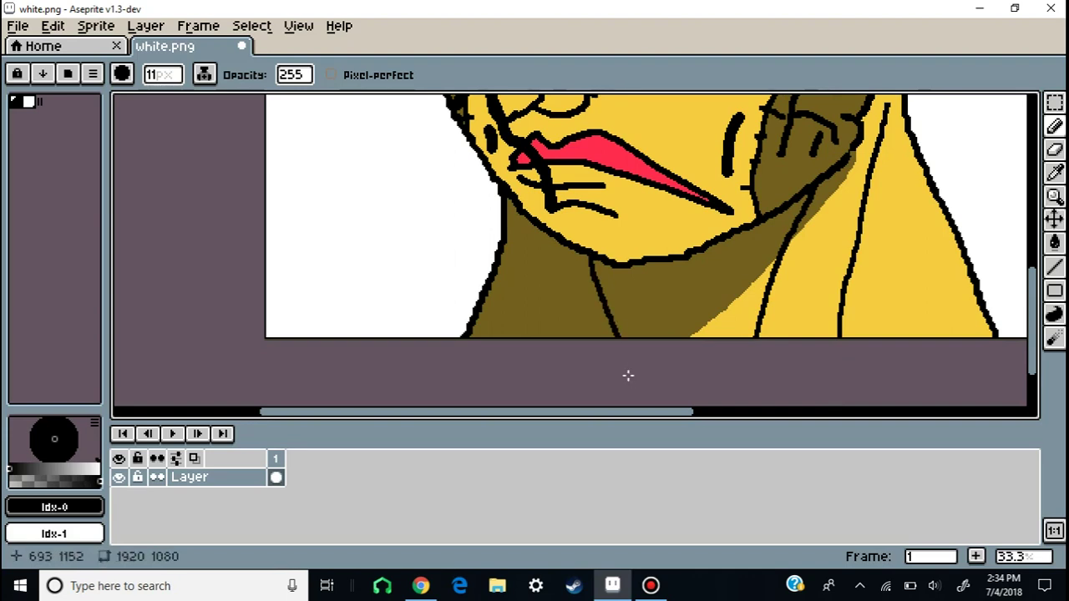
pyautogui.moveTo(502, 236); pyautogui.dragTo(546, 323)
pyautogui.scroll(-3, 584, 309)
pyautogui.scroll(1, 630, 291)
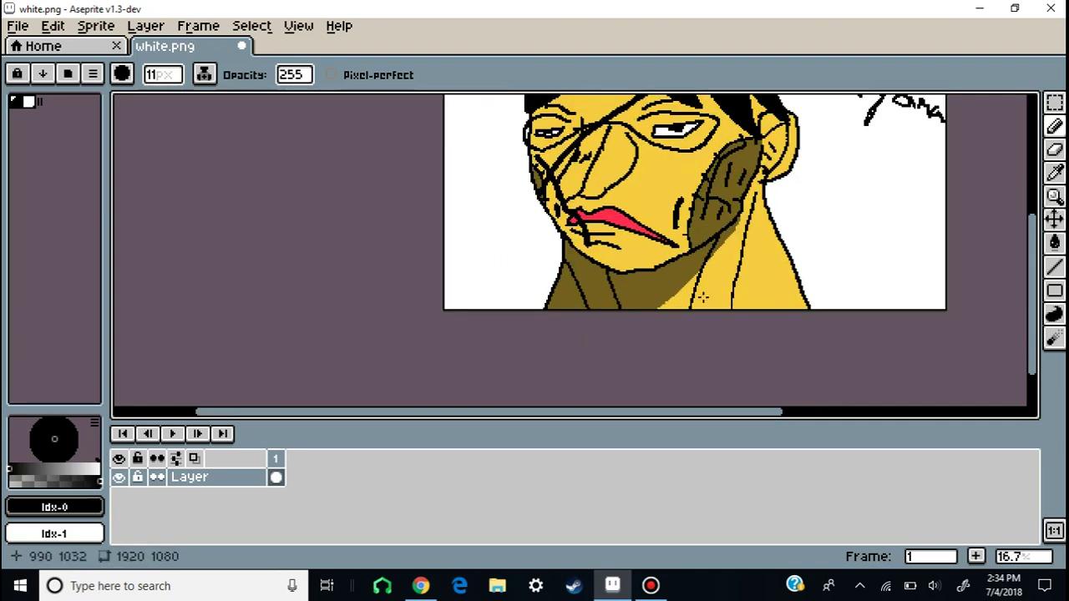
pyautogui.scroll(-3, 703, 297)
pyautogui.scroll(2, 610, 351)
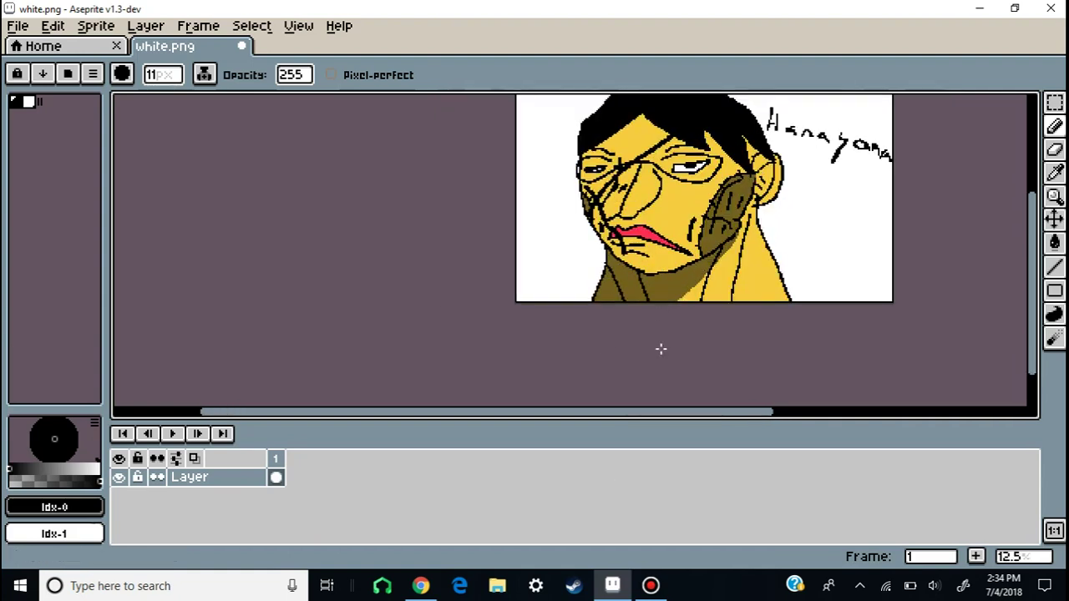